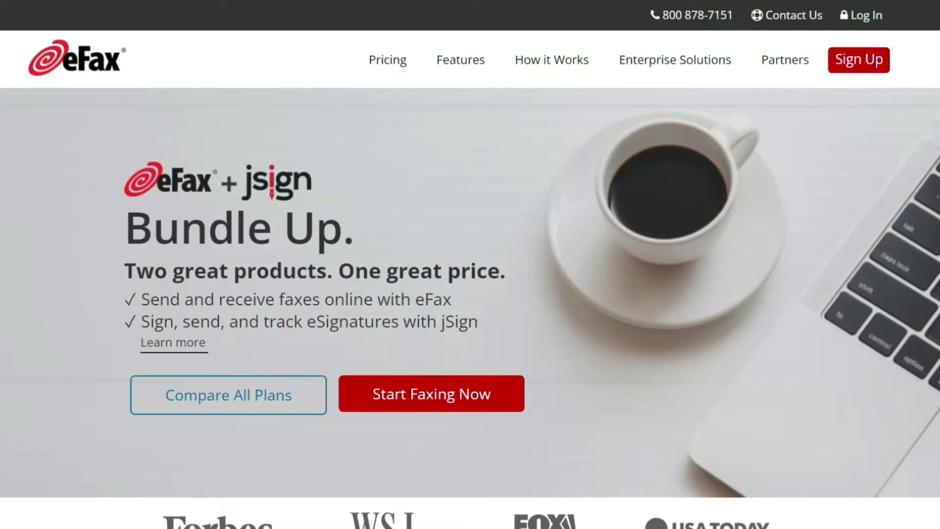
pyautogui.scroll(-2, 470, 293)
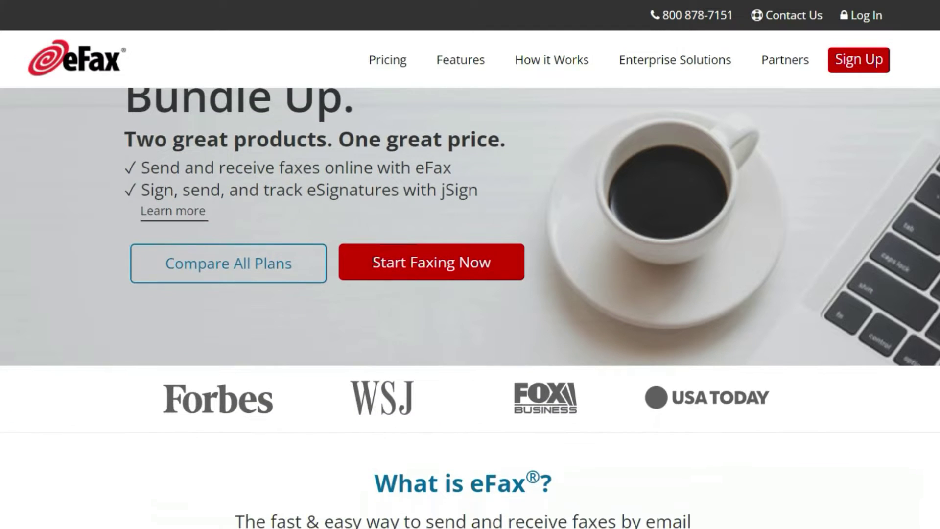
pyautogui.scroll(-3, 470, 303)
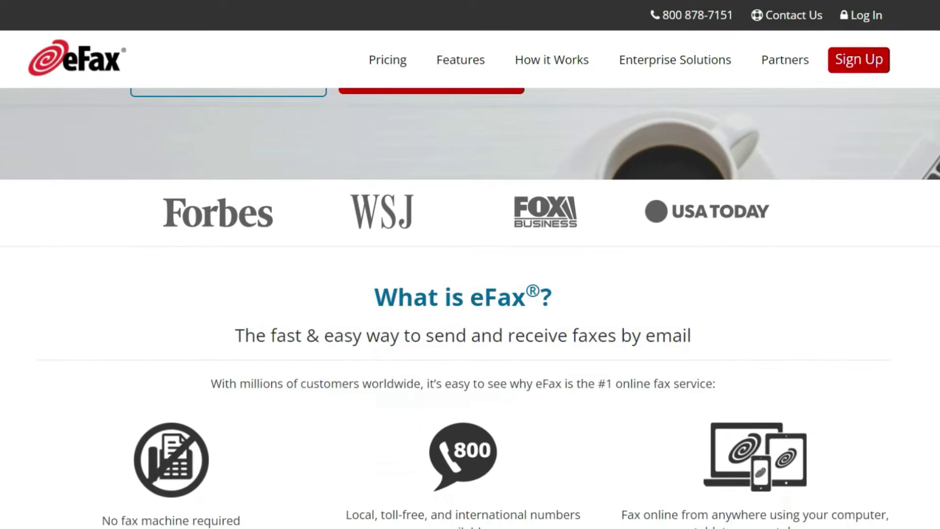
pyautogui.scroll(-3, 470, 308)
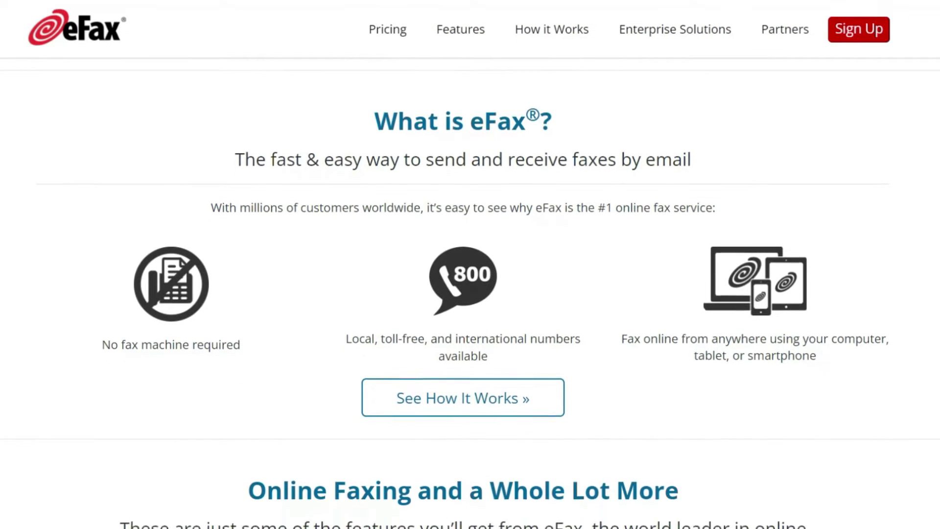
pyautogui.scroll(-2, 470, 294)
pyautogui.scroll(-1, 470, 294)
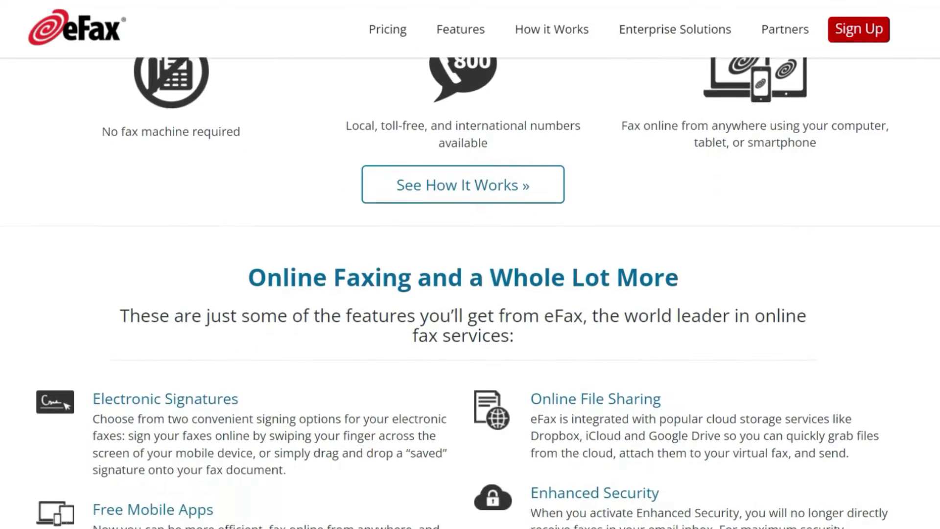
pyautogui.scroll(-1, 470, 294)
pyautogui.scroll(-2, 470, 294)
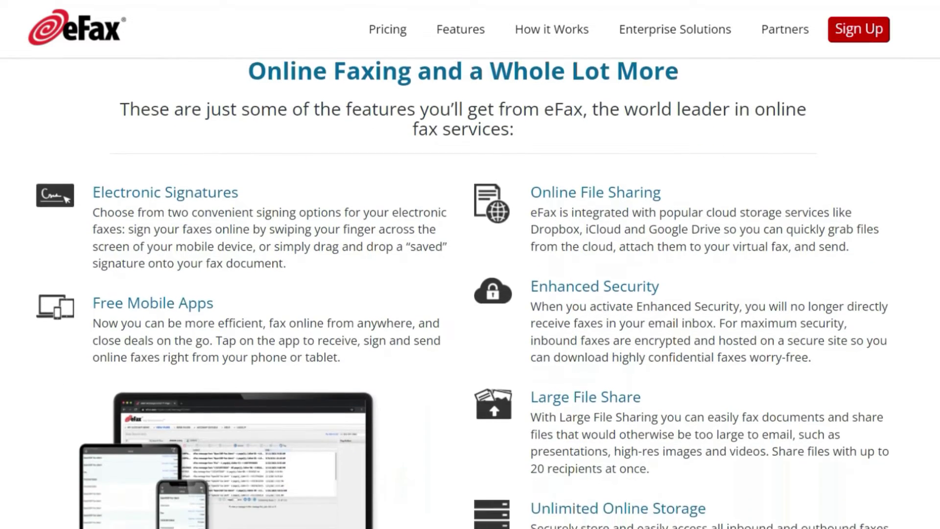
pyautogui.scroll(-1, 471, 294)
pyautogui.scroll(-1, 470, 294)
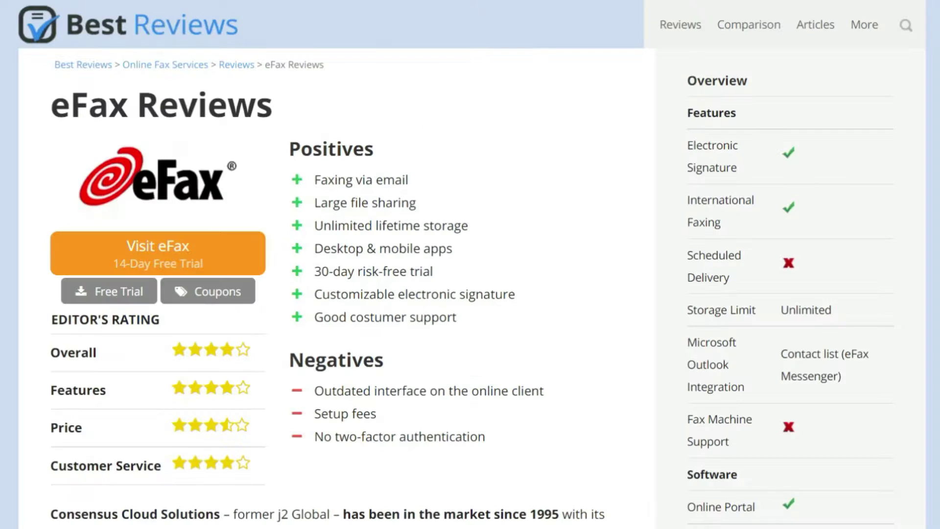
pyautogui.scroll(-2, 470, 293)
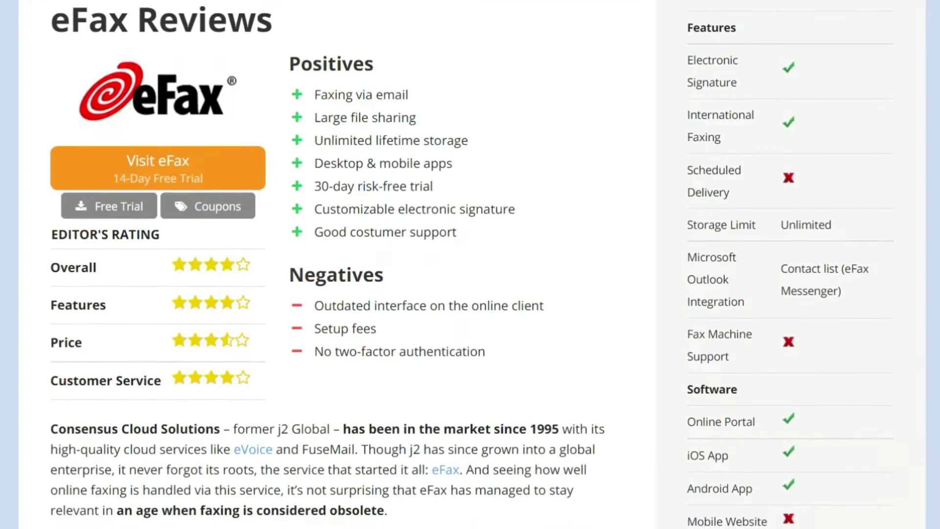
pyautogui.scroll(-2, 470, 294)
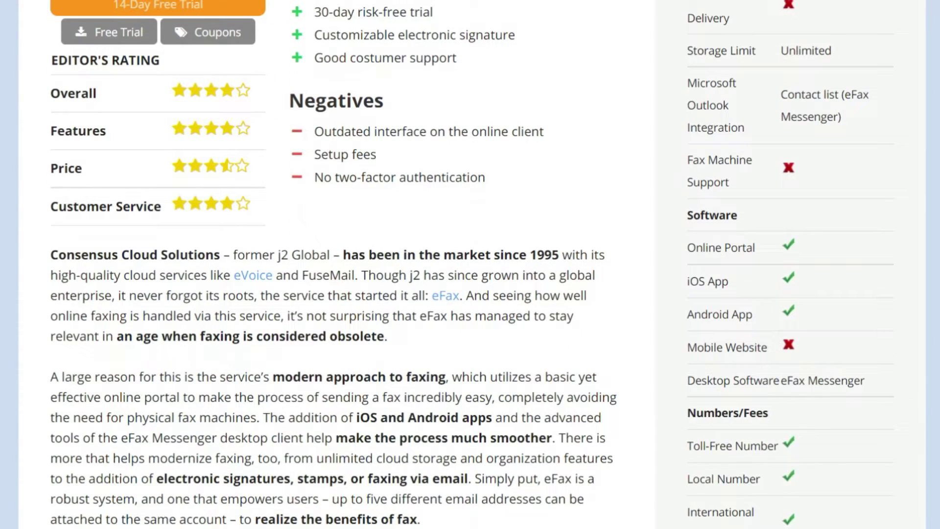
pyautogui.scroll(-1, 471, 294)
pyautogui.scroll(-2, 471, 294)
pyautogui.scroll(-1, 470, 294)
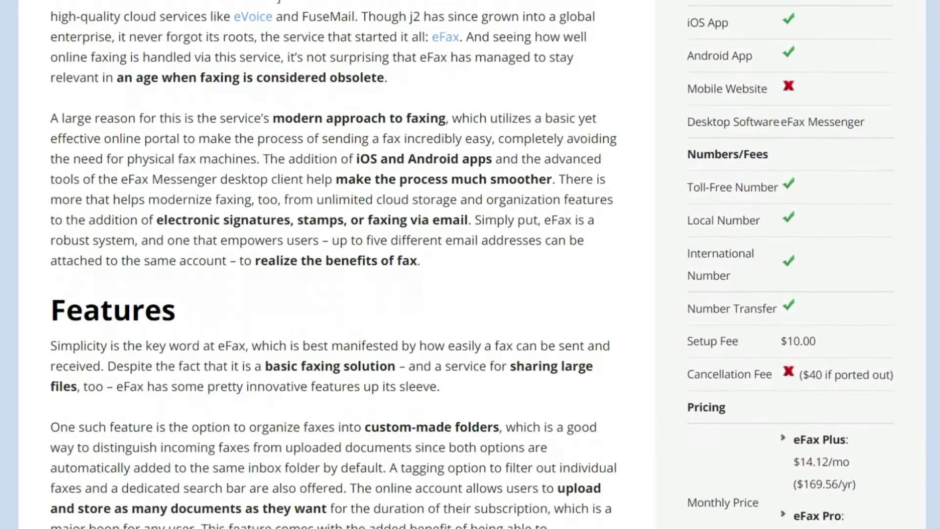
pyautogui.scroll(-1, 470, 294)
pyautogui.scroll(-2, 470, 294)
pyautogui.scroll(-1, 470, 295)
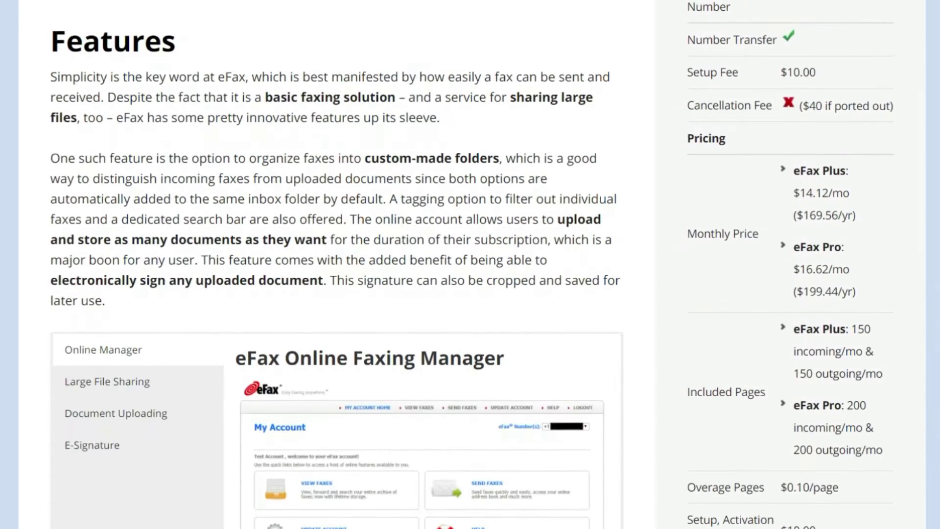
pyautogui.scroll(-2, 471, 294)
pyautogui.scroll(-2, 471, 294)
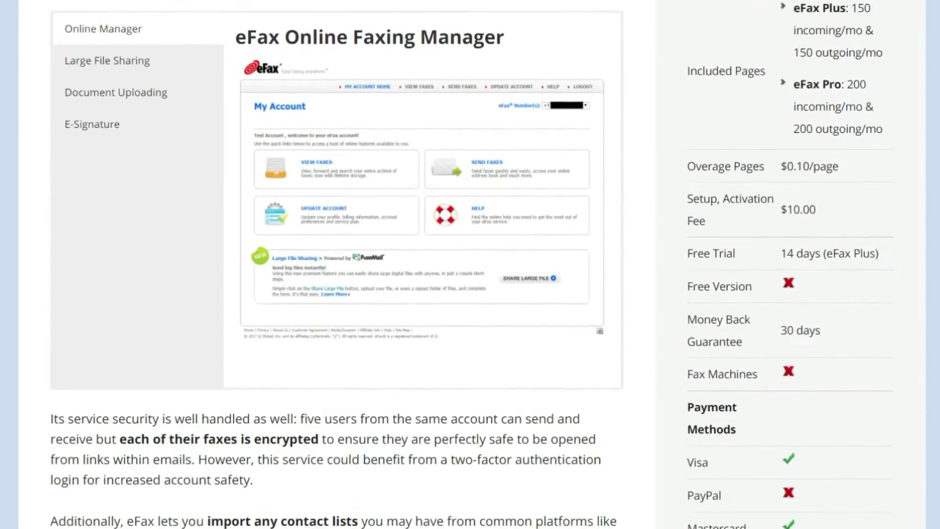
pyautogui.scroll(-1, 470, 294)
pyautogui.scroll(-2, 470, 294)
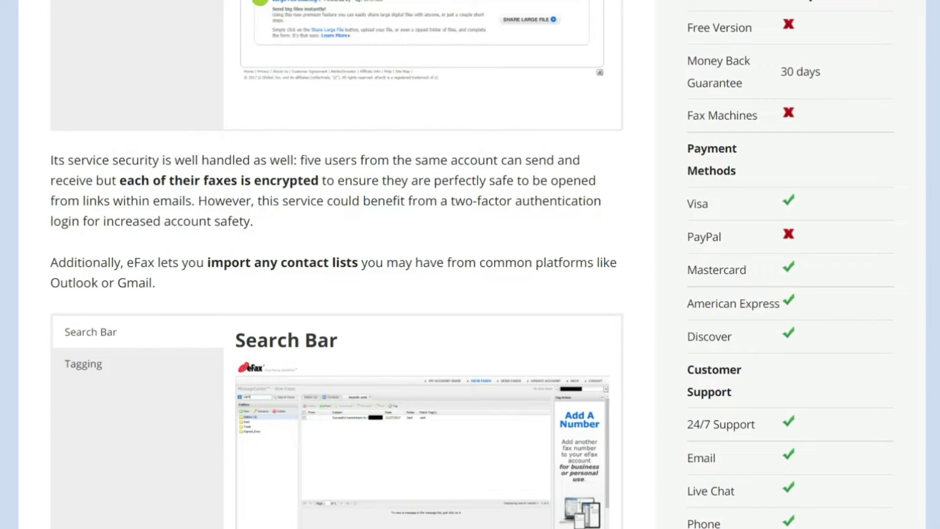
pyautogui.scroll(-1, 470, 295)
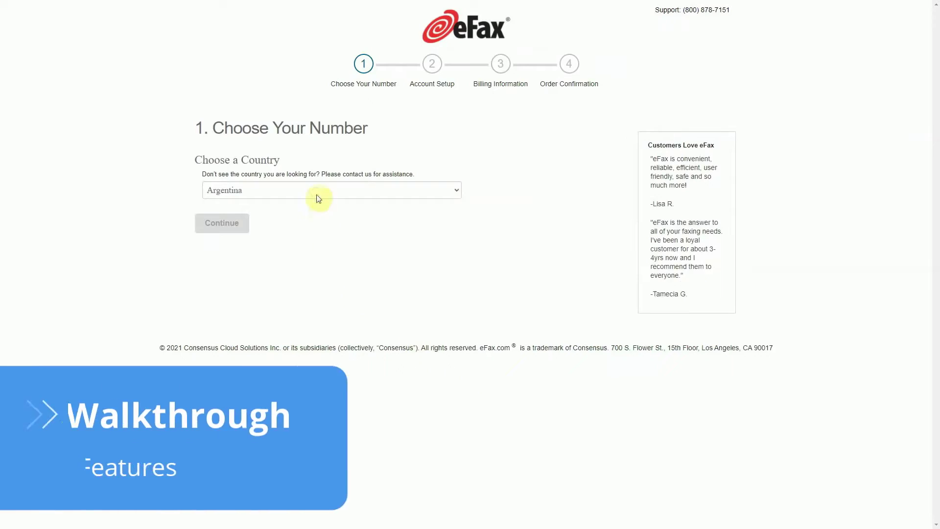
pyautogui.click(318, 191)
pyautogui.scroll(-3, 309, 309)
pyautogui.scroll(-2, 308, 368)
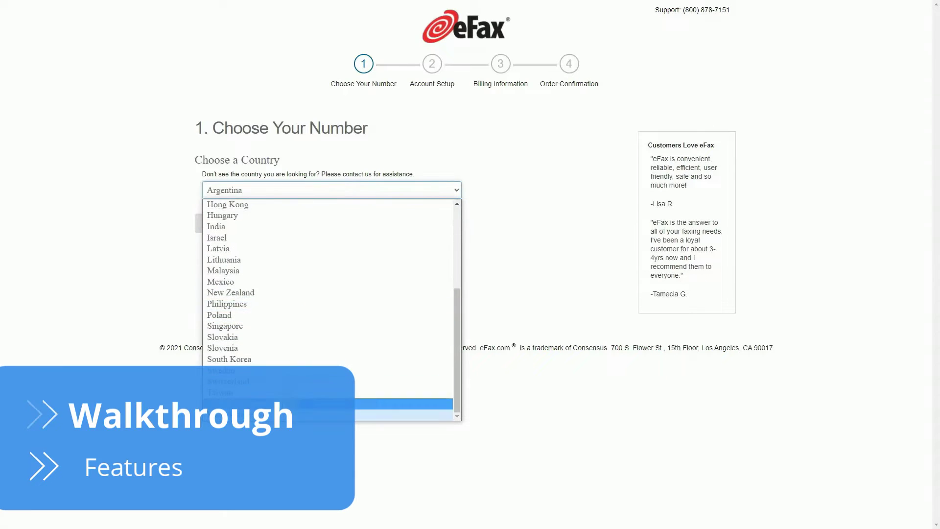
pyautogui.click(309, 400)
pyautogui.click(253, 234)
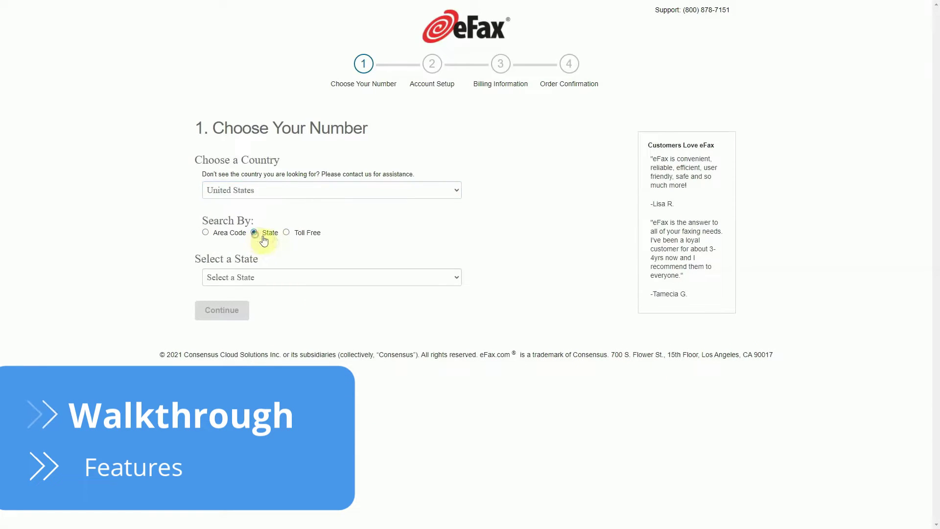
pyautogui.click(286, 232)
pyautogui.click(281, 278)
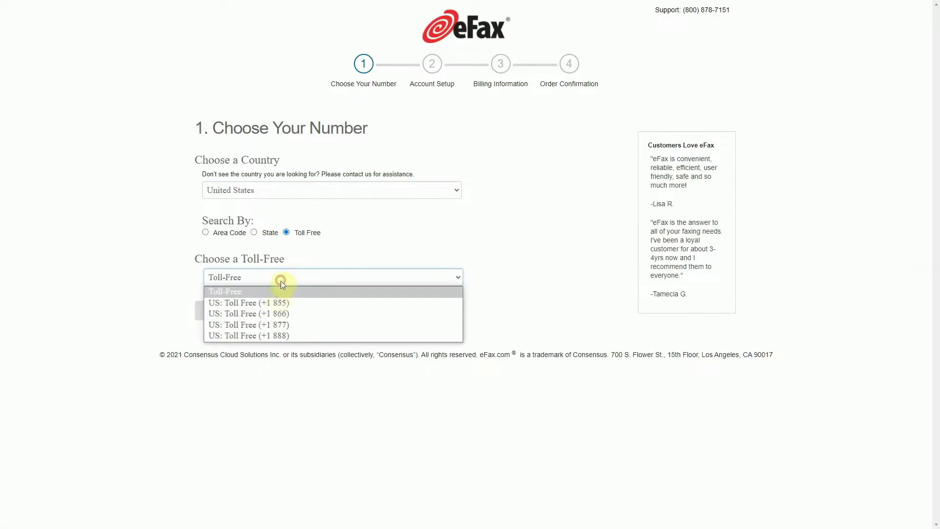
pyautogui.click(270, 314)
pyautogui.click(327, 330)
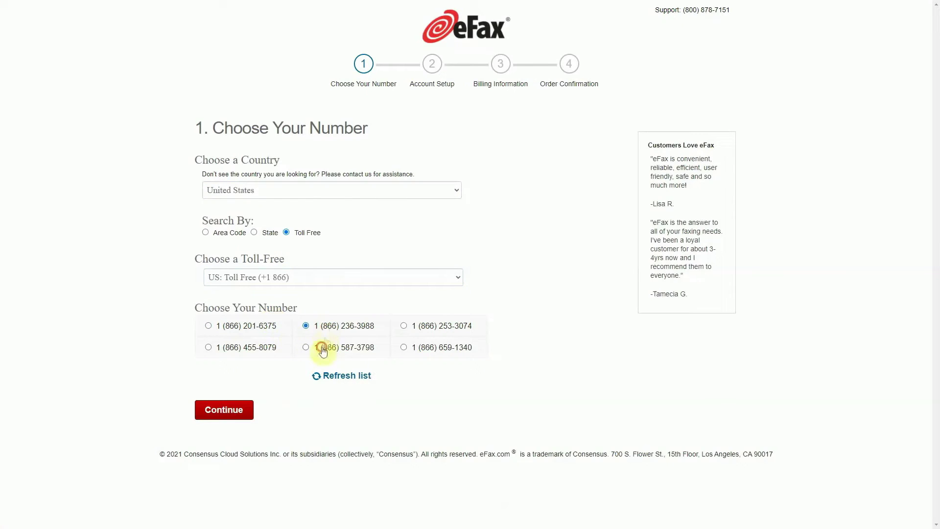
pyautogui.click(231, 404)
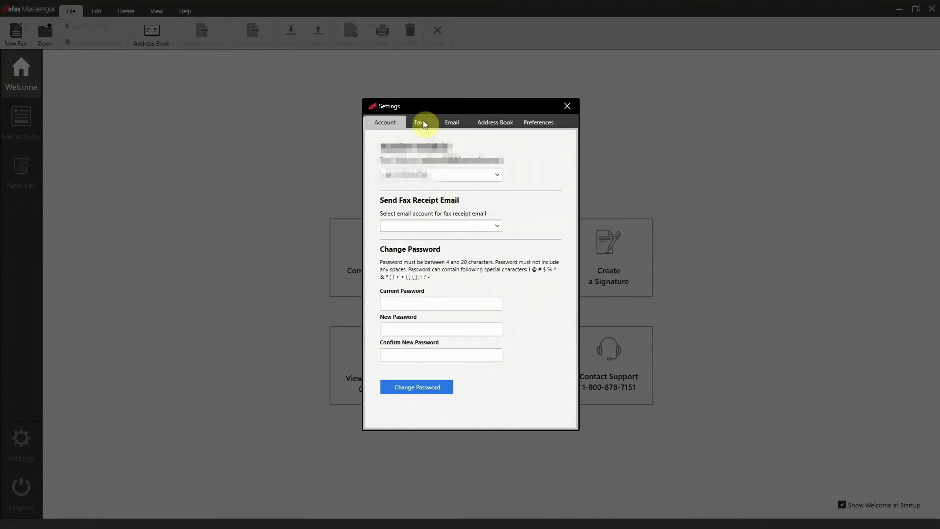
# Make Professional the default cover page in eFax Messenger settings and review the email settings.
pyautogui.click(424, 125)
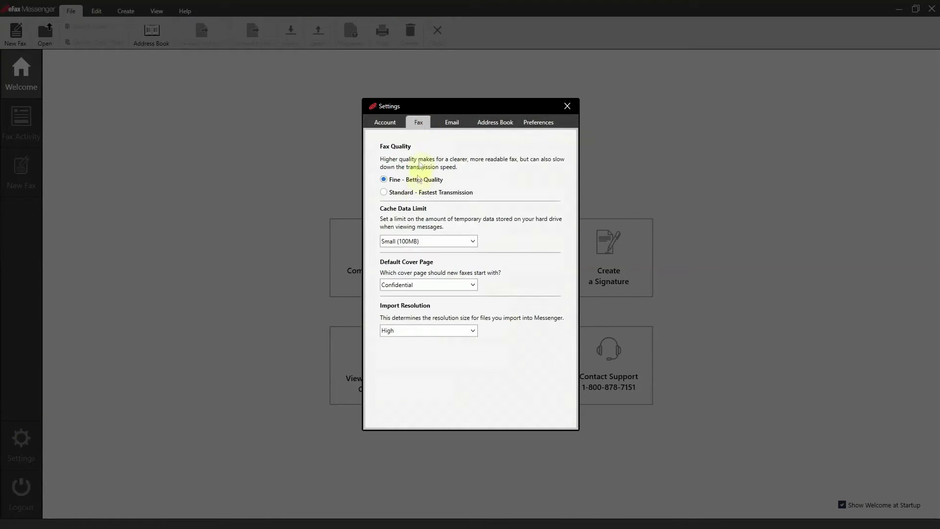
pyautogui.click(410, 286)
pyautogui.click(401, 349)
pyautogui.click(451, 124)
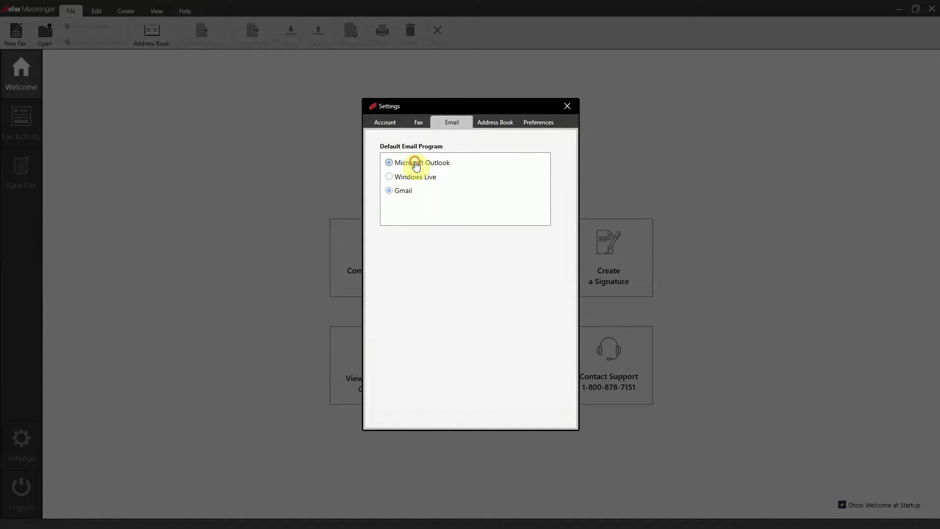
# Import Contact List 1 from CSV, then start a new fax with a cover page.
pyautogui.click(503, 124)
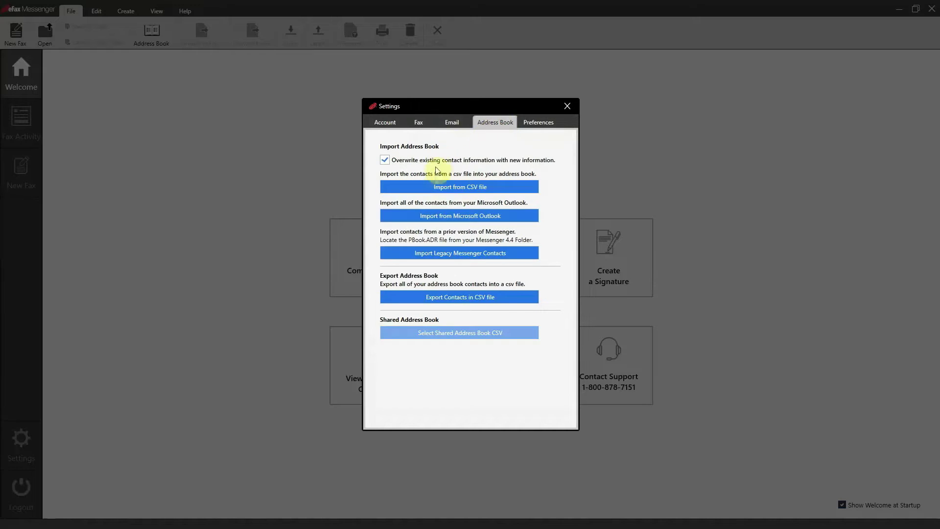
pyautogui.click(439, 190)
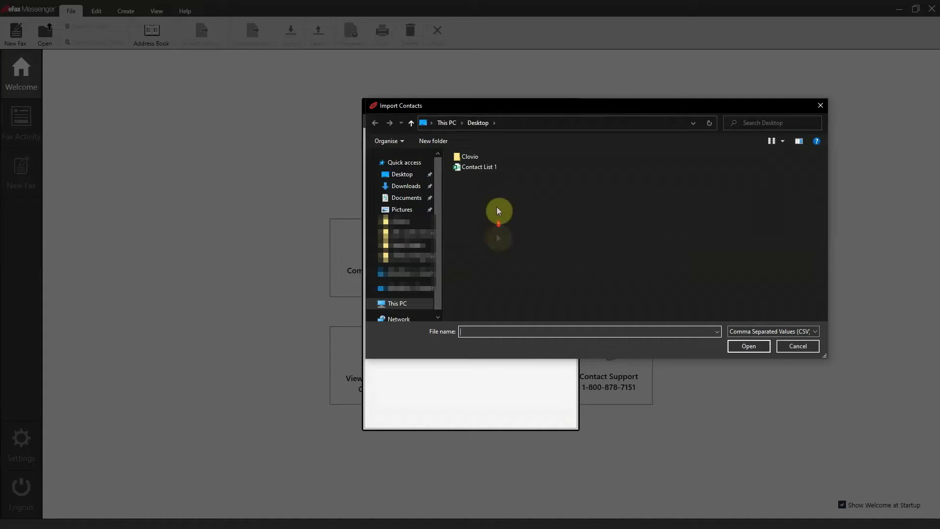
pyautogui.click(479, 168)
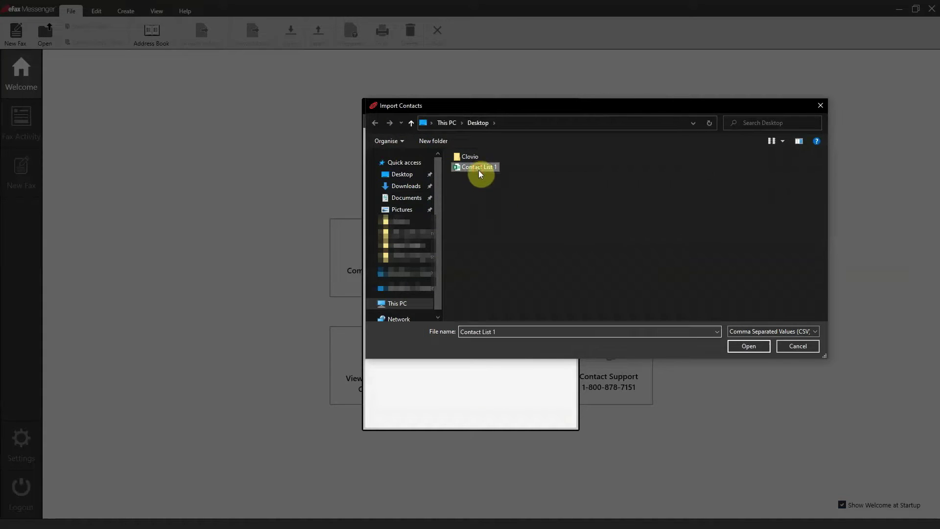
pyautogui.click(751, 346)
pyautogui.click(344, 263)
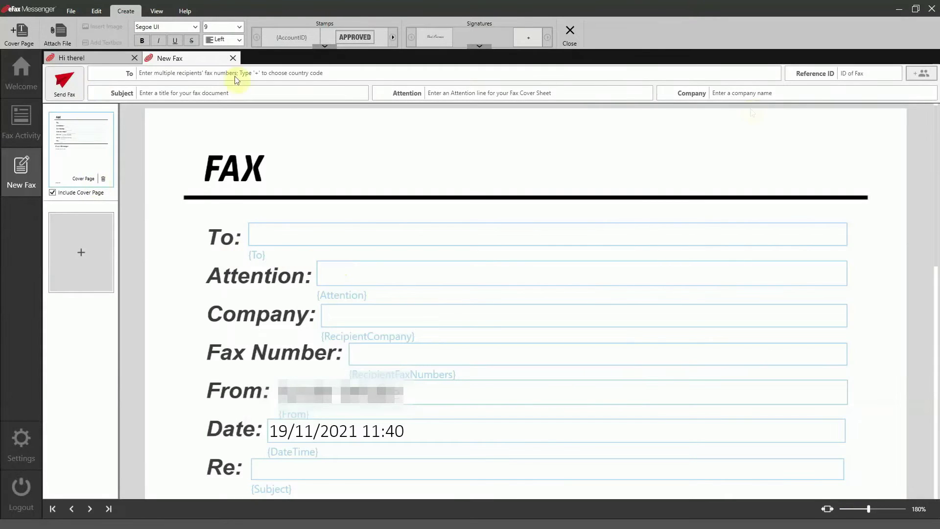
# Address the fax to Best Reviews with subject 'Hi there!' and attention 'Please view this!'.
pyautogui.click(929, 72)
pyautogui.click(305, 199)
pyautogui.click(575, 404)
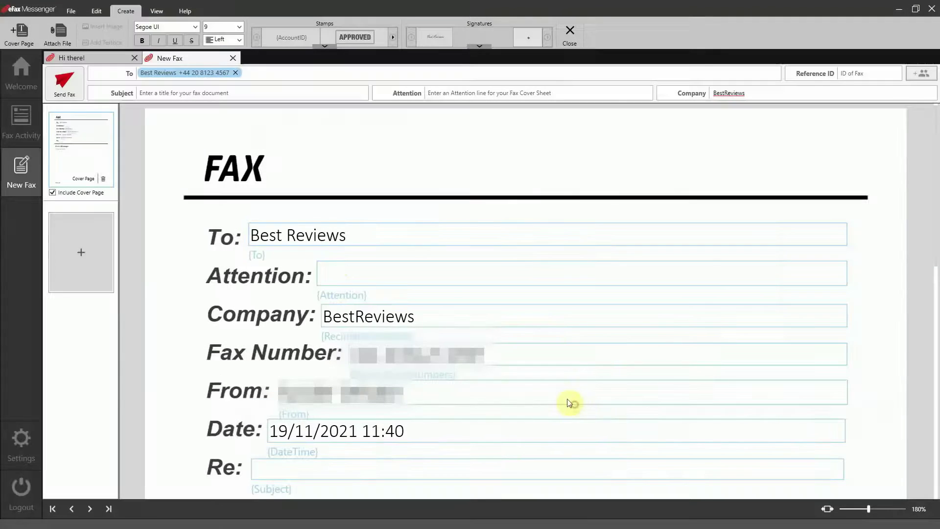
pyautogui.write('Hi there!')
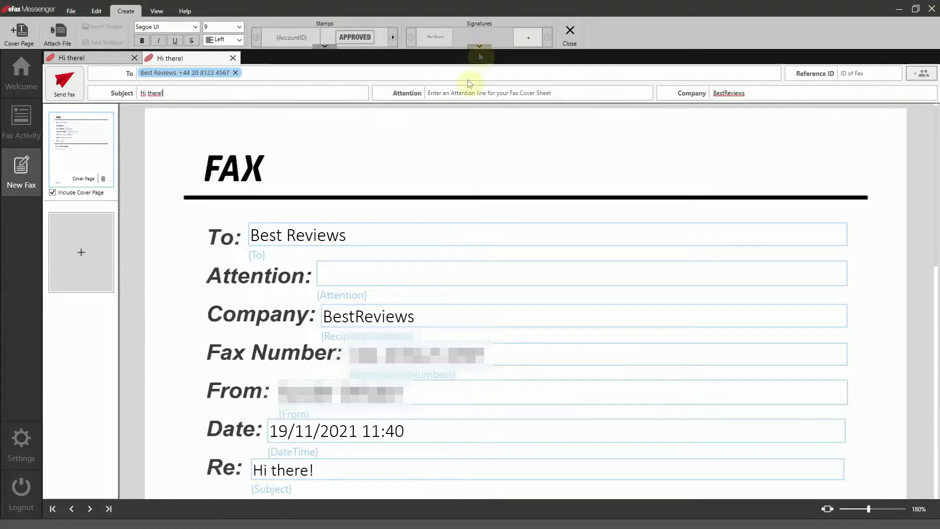
pyautogui.click(454, 94)
pyautogui.write('Please view this!')
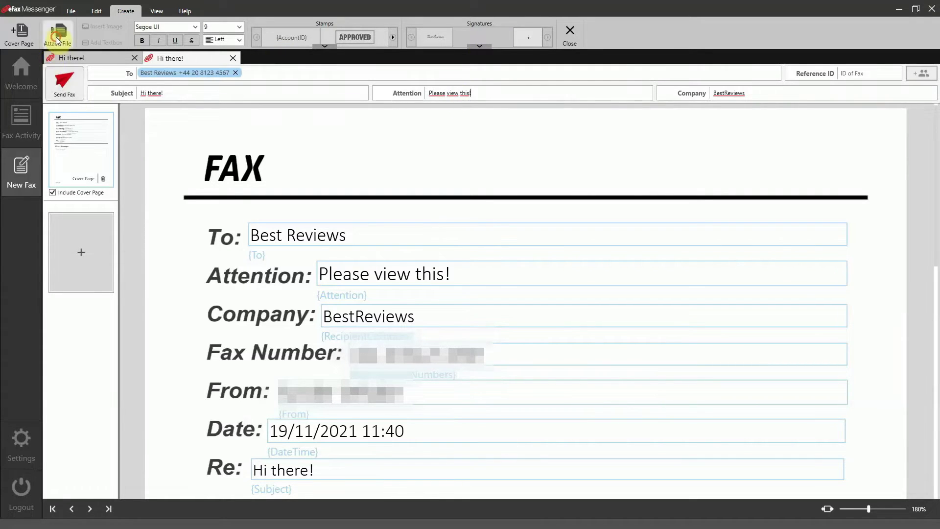
# Attach the eFax Review file and send the fax.
pyautogui.click(57, 33)
pyautogui.doubleClick(116, 79)
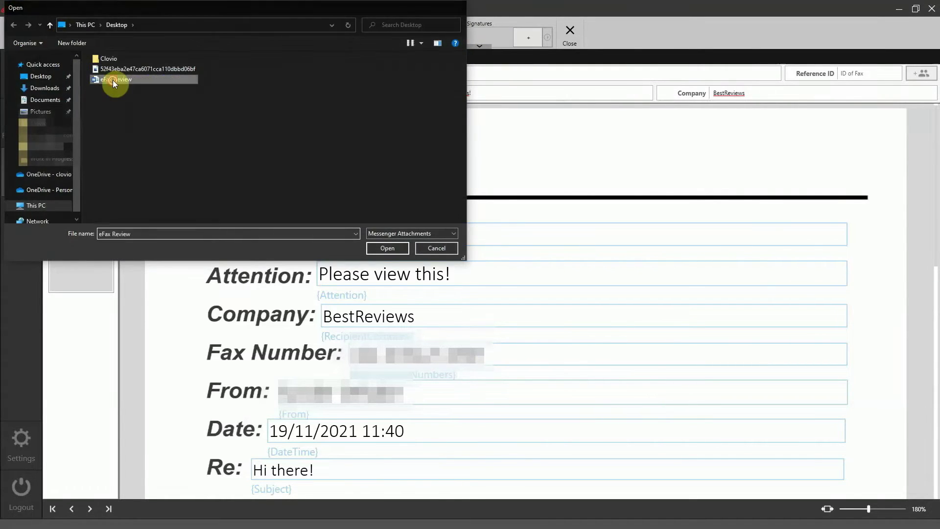
pyautogui.click(64, 93)
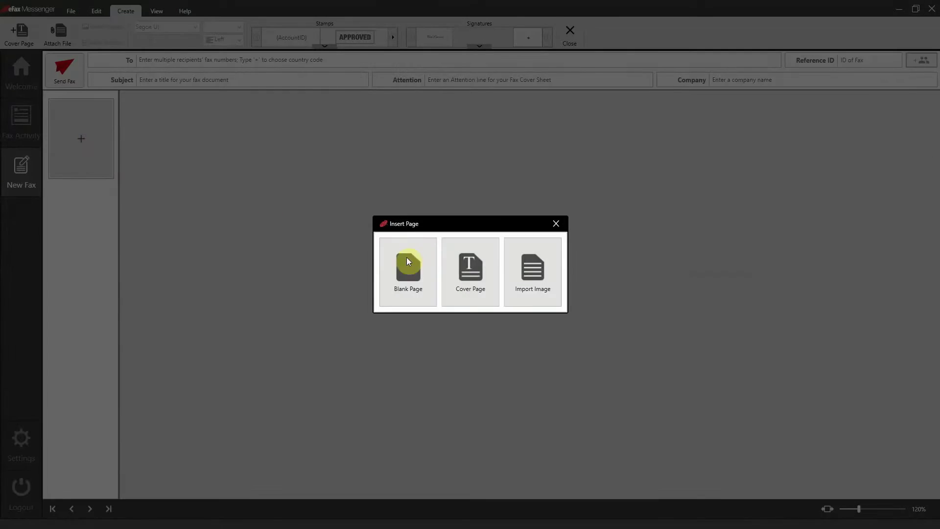
# Insert the Announcement cover template, then add a blank page after it.
pyautogui.click(463, 278)
pyautogui.click(323, 203)
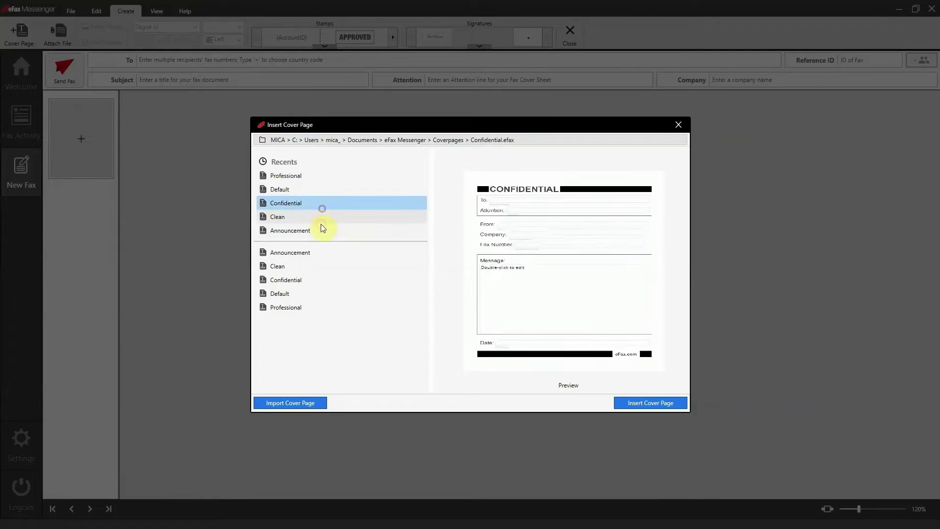
pyautogui.click(320, 229)
pyautogui.click(650, 404)
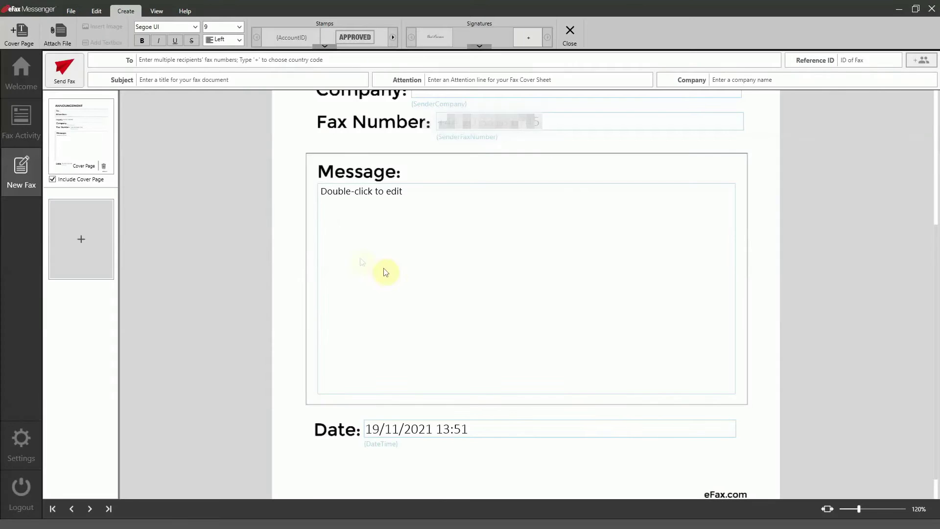
pyautogui.click(81, 239)
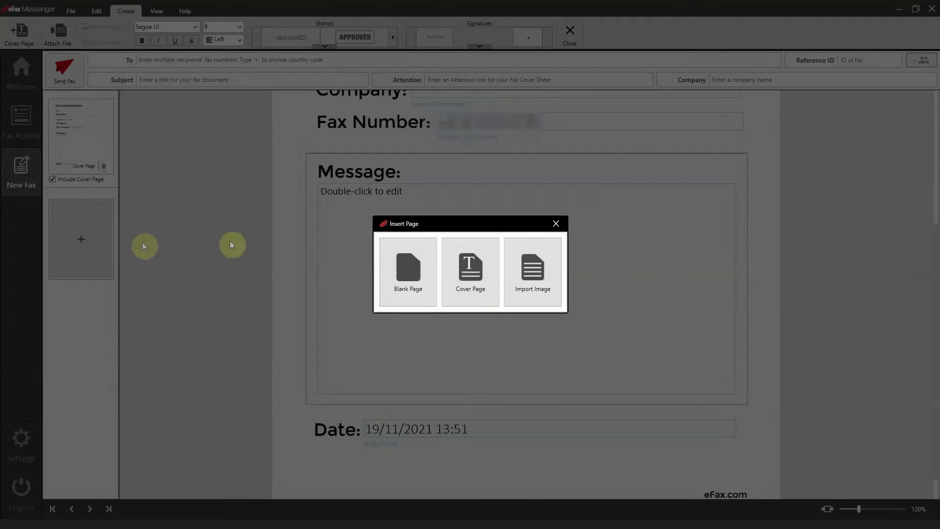
pyautogui.click(416, 279)
# Place an APPROVED stamp on the blank page.
pyautogui.click(324, 46)
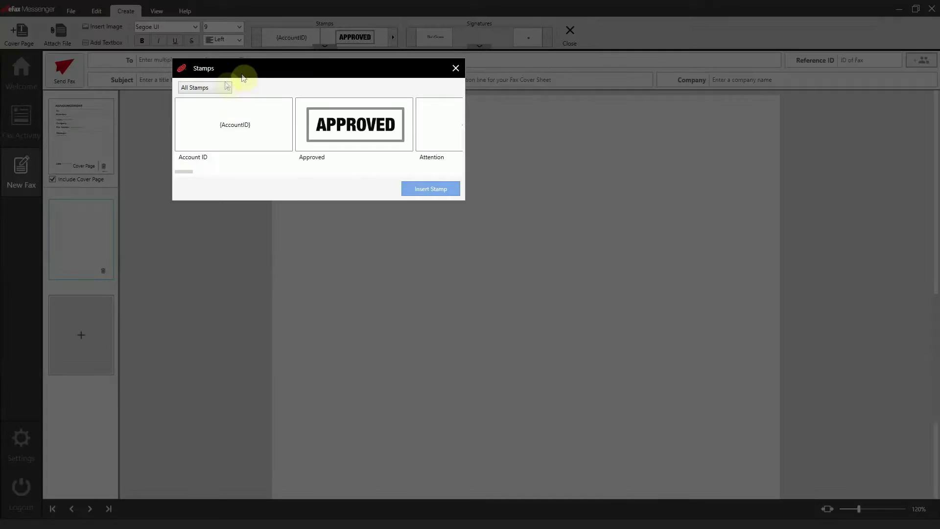
pyautogui.click(206, 88)
pyautogui.click(371, 139)
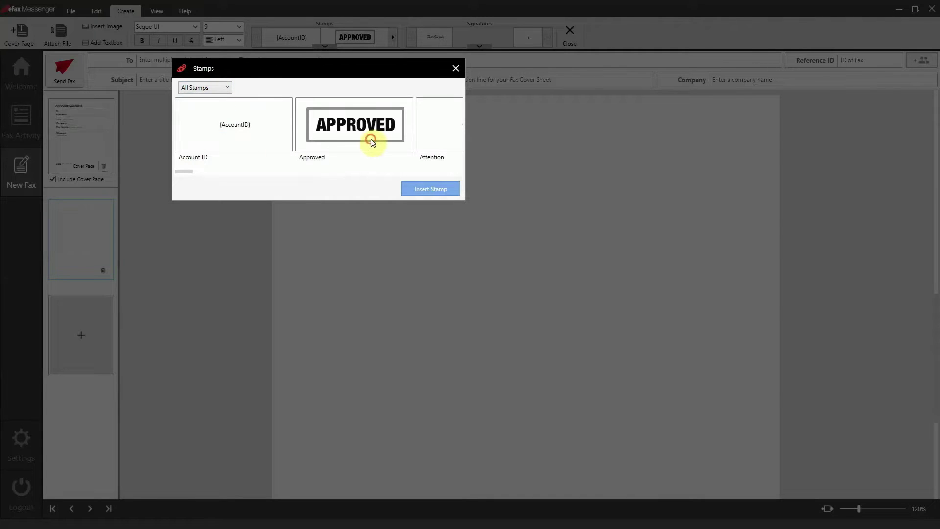
pyautogui.click(426, 189)
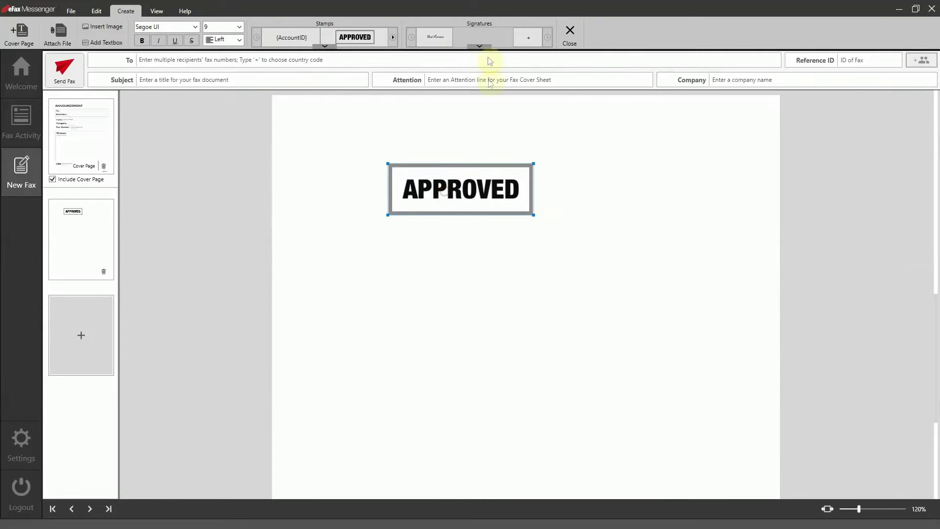
# Place and enlarge the Best Reviews signature, then add a text box further left.
pyautogui.click(482, 48)
pyautogui.click(412, 121)
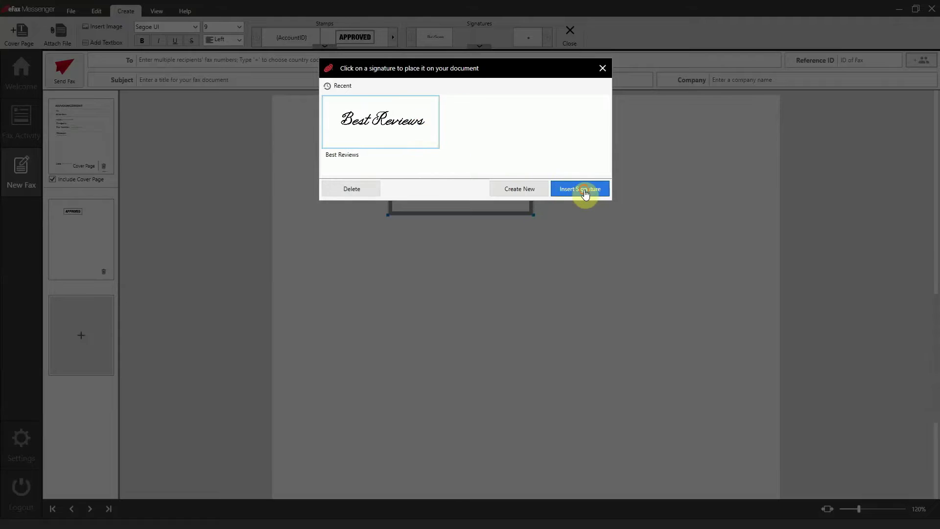
pyautogui.click(586, 193)
pyautogui.moveTo(594, 290); pyautogui.dragTo(647, 263)
pyautogui.moveTo(587, 305); pyautogui.dragTo(608, 302)
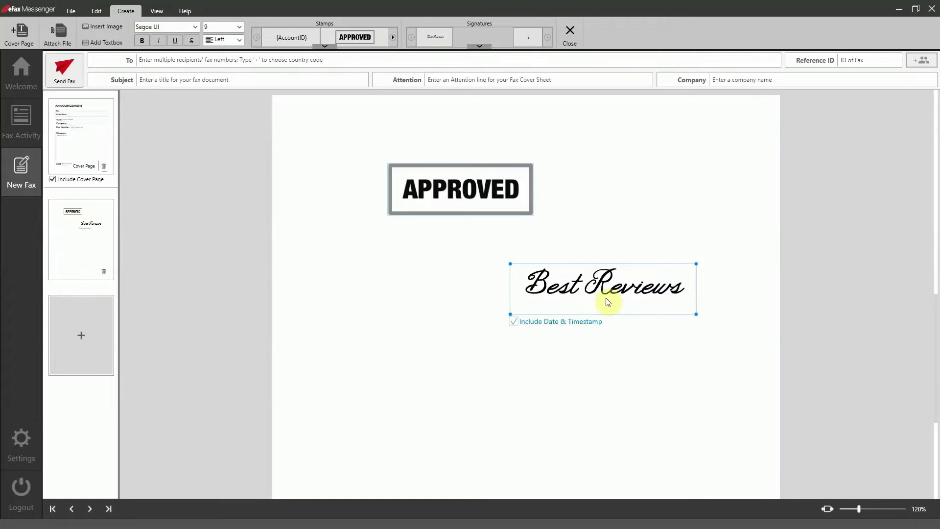
pyautogui.click(103, 41)
pyautogui.moveTo(490, 304); pyautogui.dragTo(396, 301)
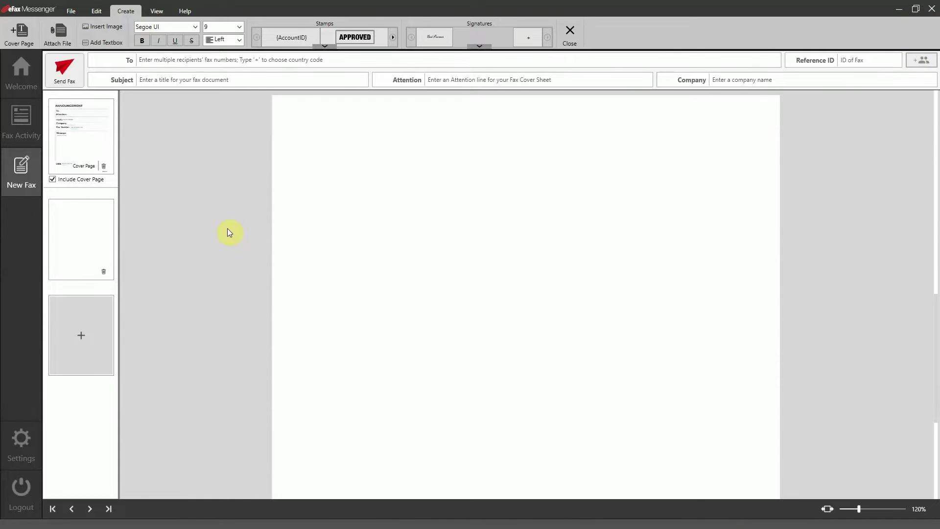
# Insert the FAXED stamp and drag it near the page's top left.
pyautogui.click(327, 45)
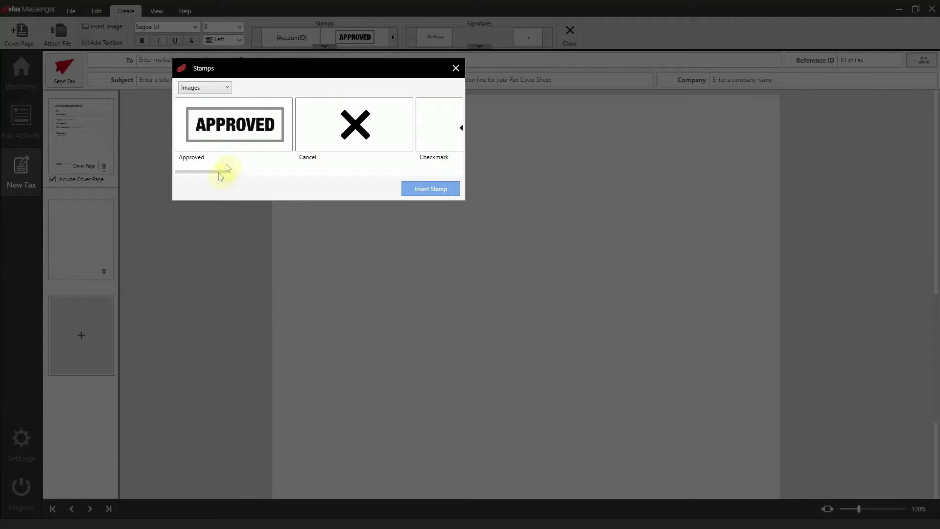
pyautogui.moveTo(227, 175); pyautogui.dragTo(341, 176)
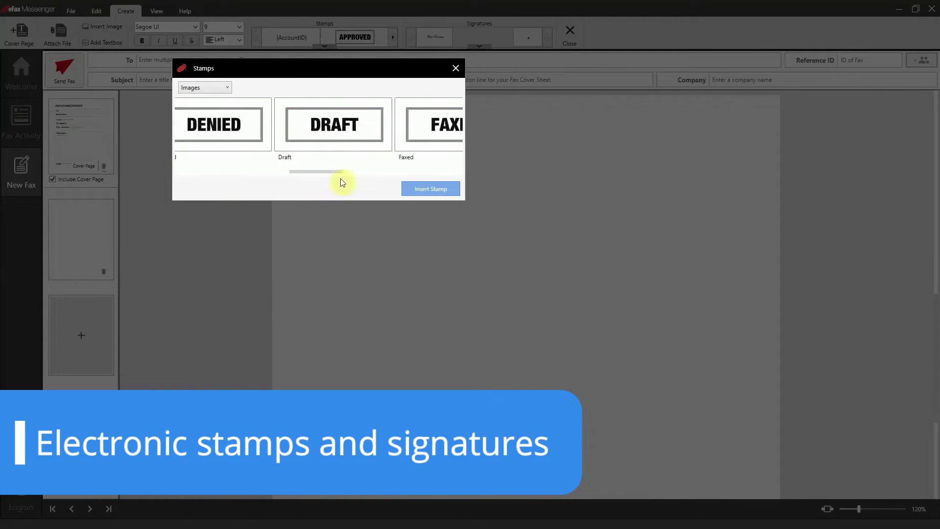
pyautogui.click(431, 189)
pyautogui.moveTo(524, 294); pyautogui.dragTo(393, 168)
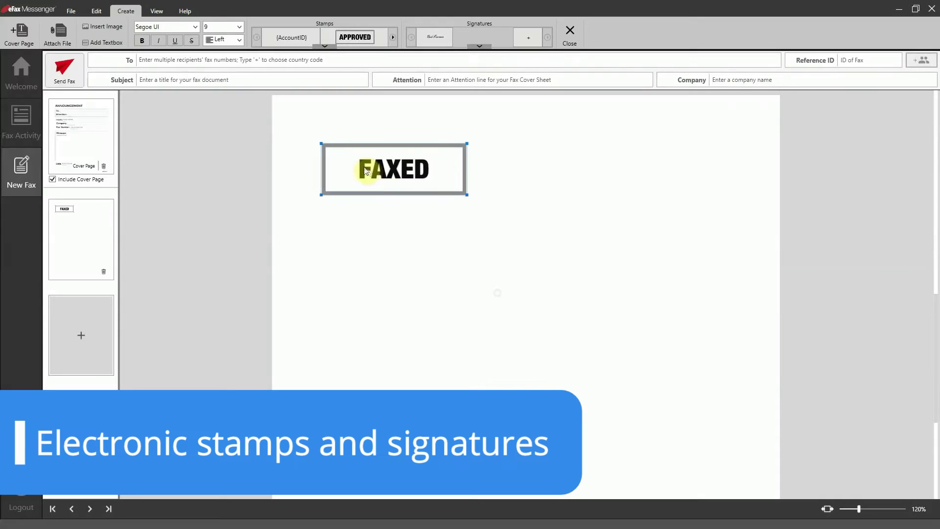
# Start a new signature and hand-draw the Best Reviews signature.
pyautogui.click(528, 38)
pyautogui.write('Best Rev')
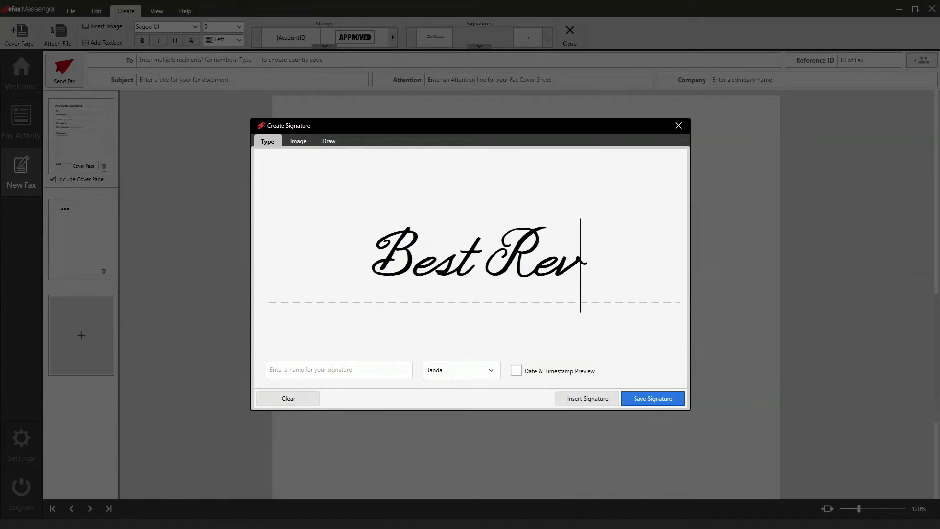
pyautogui.write('iews')
pyautogui.click(329, 141)
pyautogui.moveTo(281, 241)
pyautogui.mouseDown()
pyautogui.moveTo(284, 289)
pyautogui.moveTo(318, 275)
pyautogui.mouseUp()
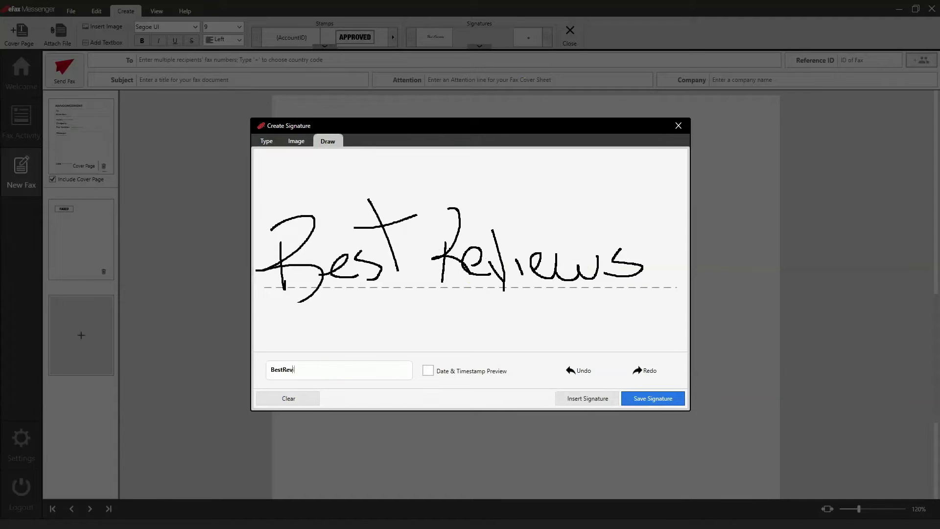
# Close the signature creator and look over the File menu's print options.
pyautogui.click(667, 402)
pyautogui.click(72, 11)
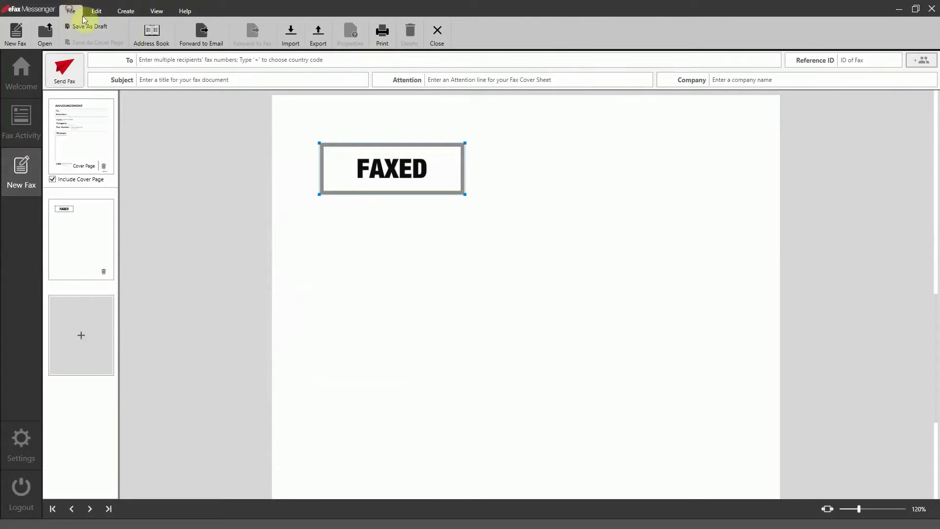
pyautogui.click(383, 34)
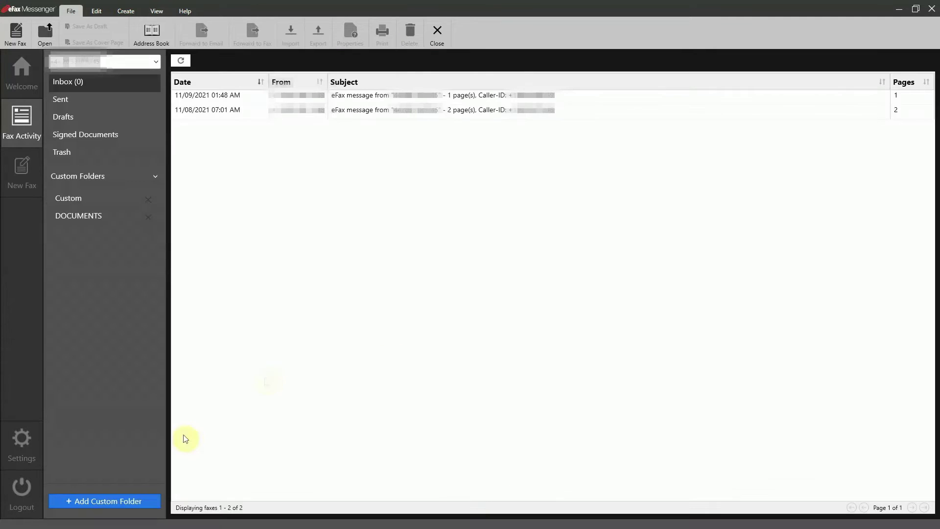
# Create the Fax Box 1 folder, move the 11/09/2021 fax into it, and browse DOCUMENTS.
pyautogui.click(111, 506)
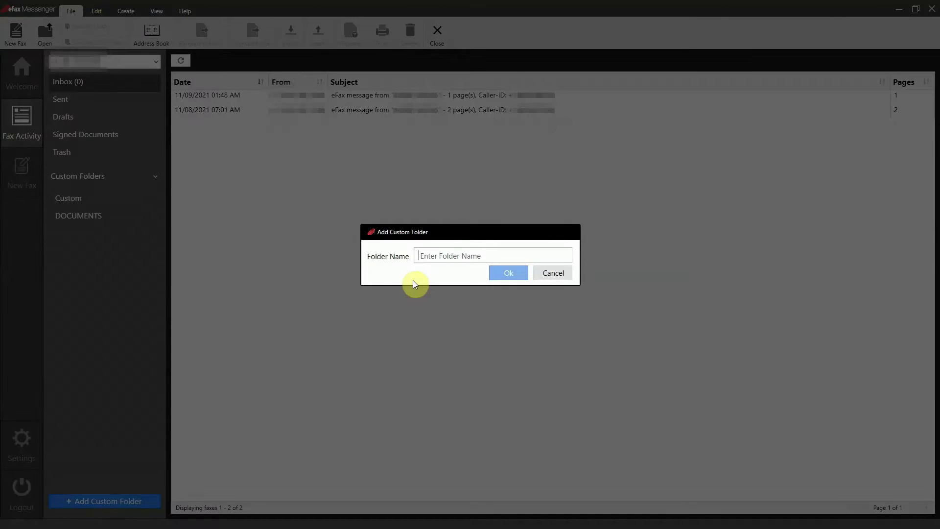
pyautogui.write('Fax Box 1')
pyautogui.click(509, 273)
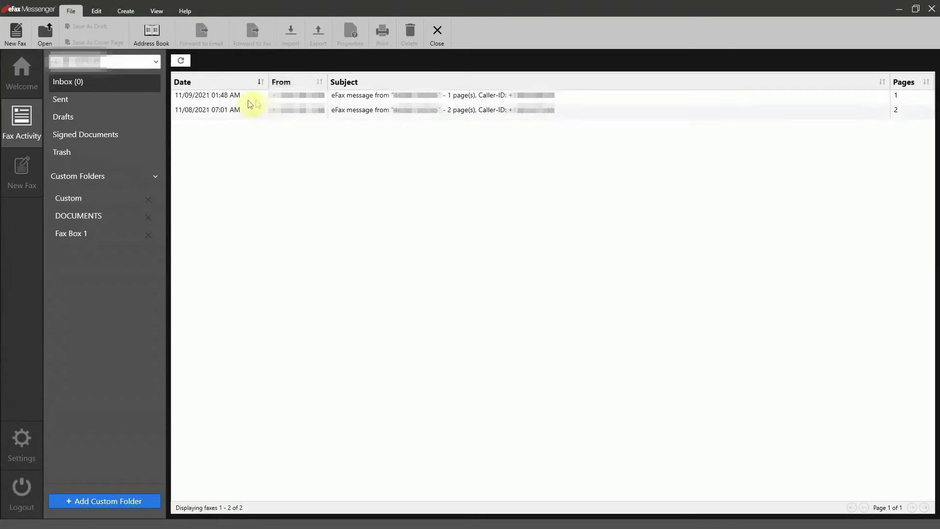
pyautogui.moveTo(250, 96); pyautogui.dragTo(81, 237)
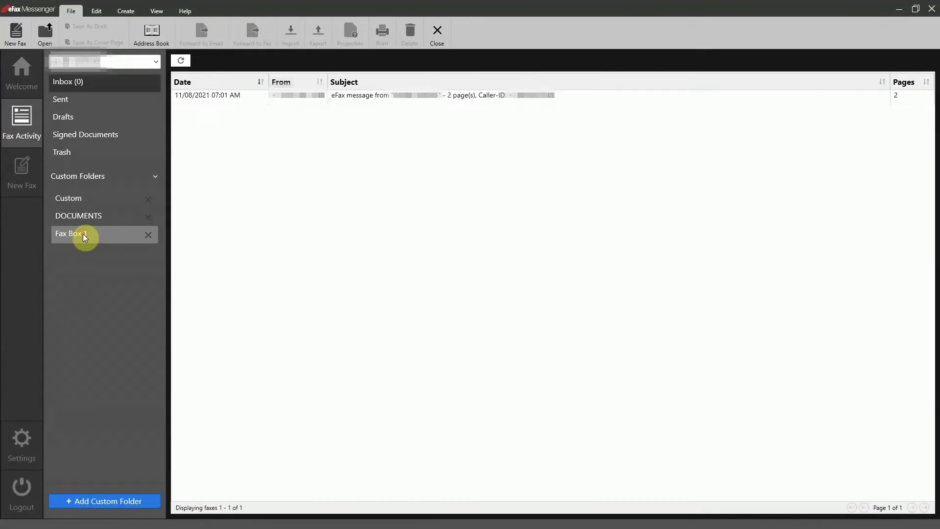
pyautogui.click(83, 234)
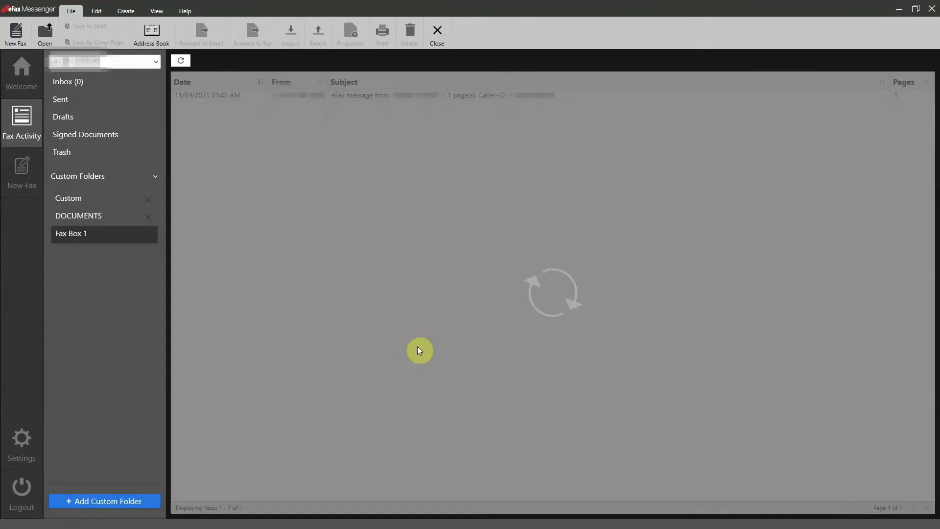
pyautogui.click(143, 216)
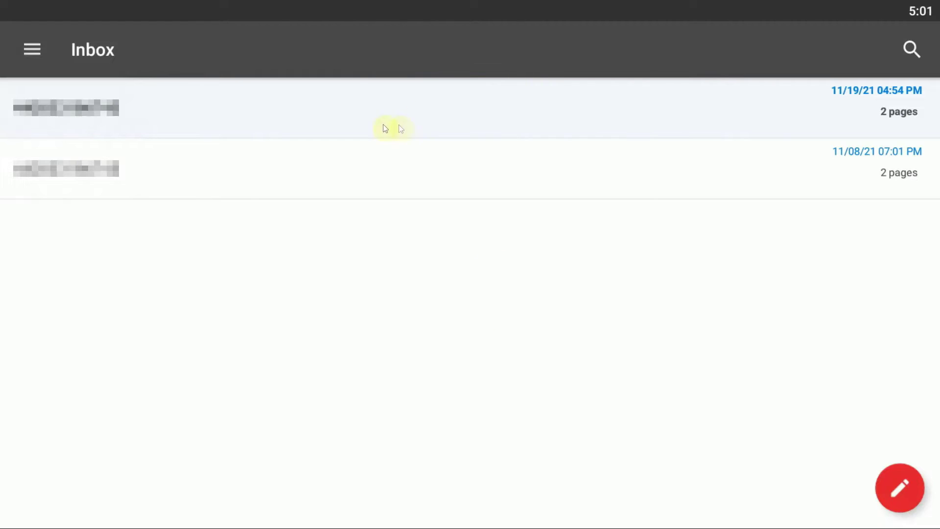
# View the most recent received fax in the mobile app, then start a new fax draft.
pyautogui.click(525, 120)
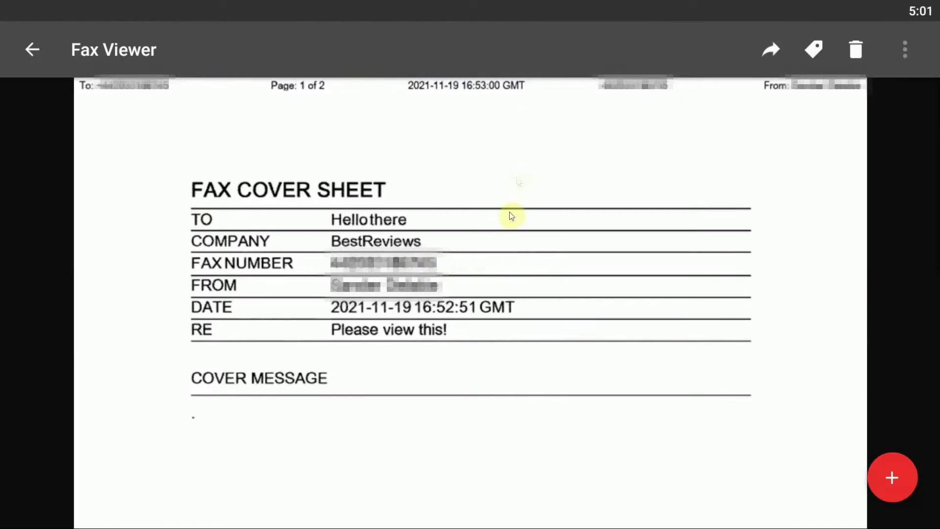
pyautogui.click(35, 51)
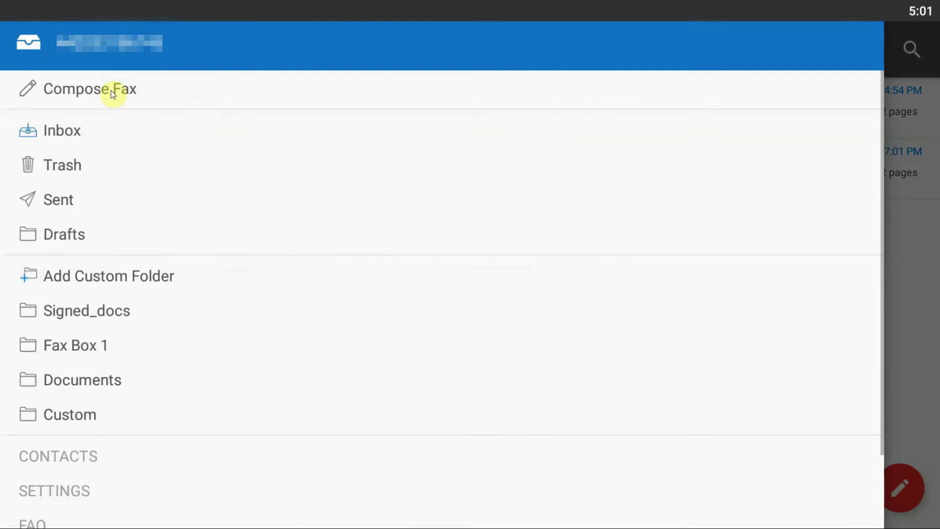
pyautogui.click(112, 94)
# Enter 'Hello there!' as the attention line and attach attachment1.jpg from device files.
pyautogui.click(66, 225)
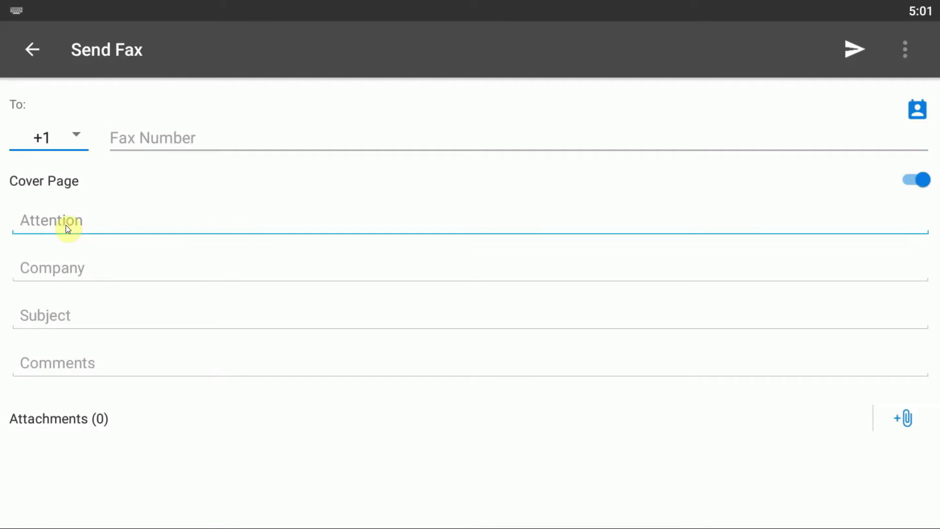
pyautogui.write('Hello there!')
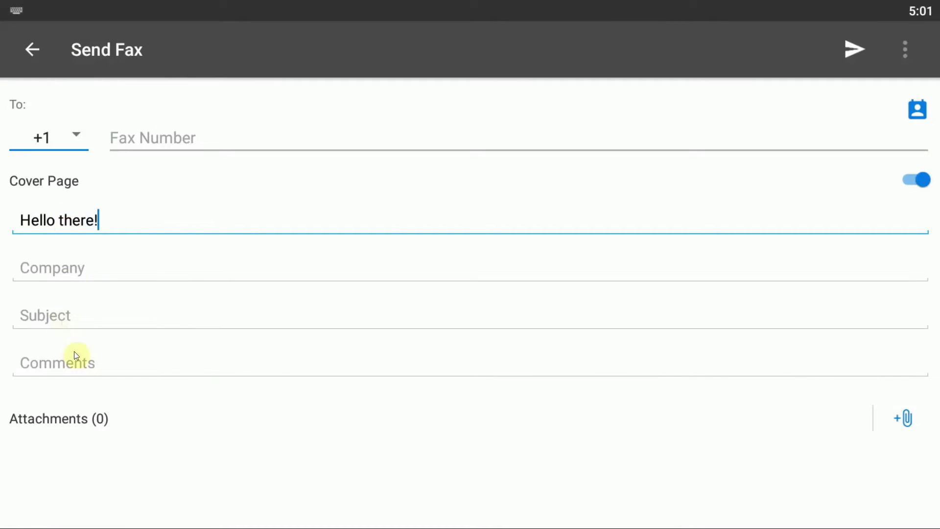
pyautogui.click(899, 422)
pyautogui.click(319, 465)
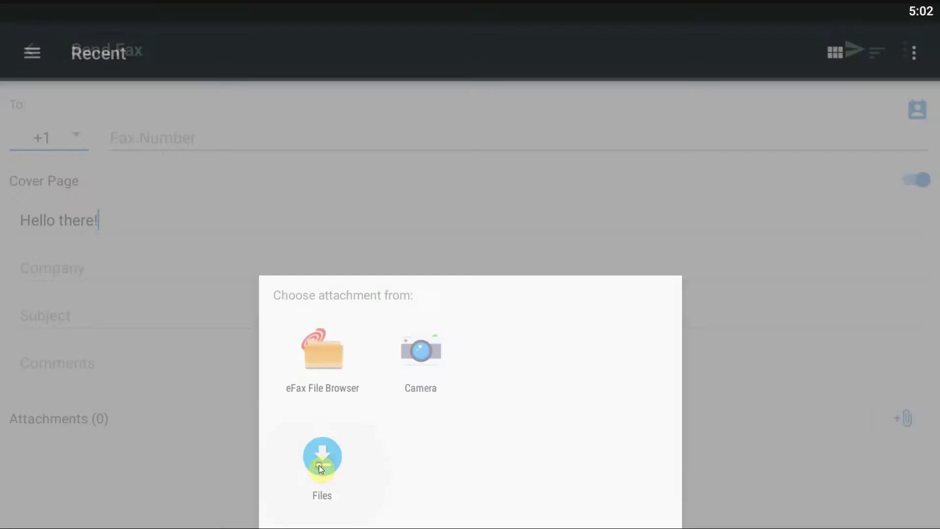
pyautogui.click(203, 126)
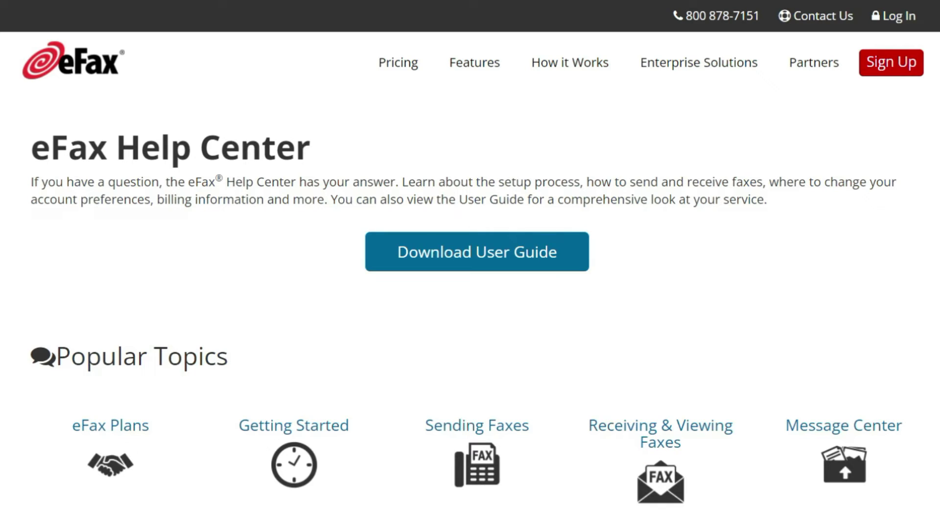
pyautogui.scroll(-2, 470, 295)
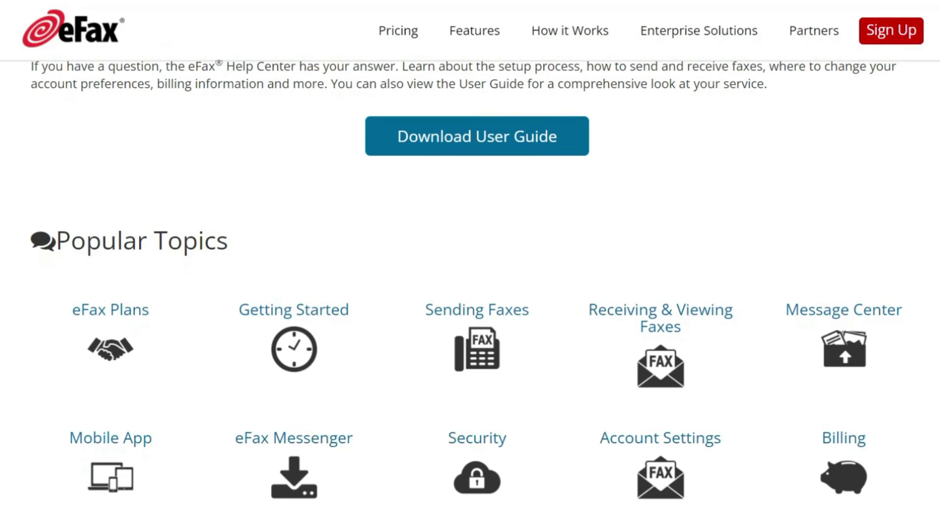
pyautogui.scroll(-2, 471, 294)
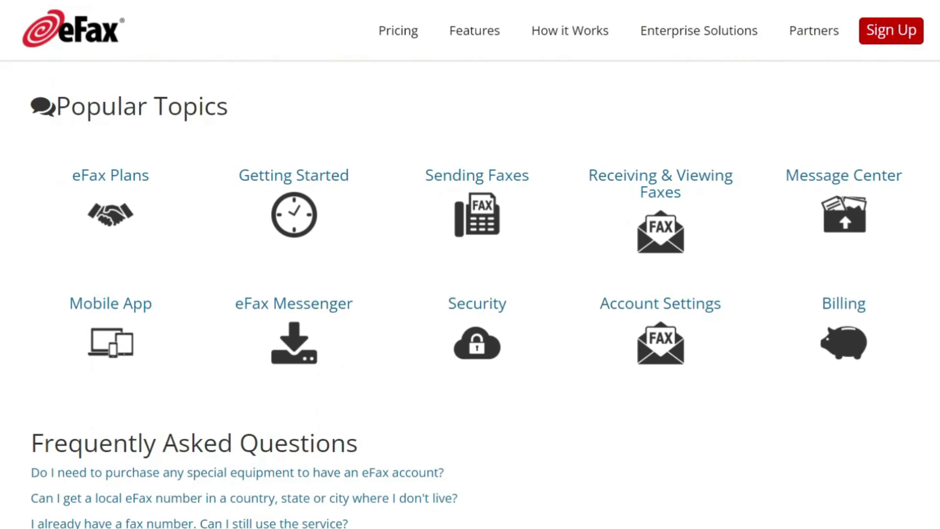
pyautogui.scroll(-2, 470, 294)
pyautogui.scroll(-1, 470, 294)
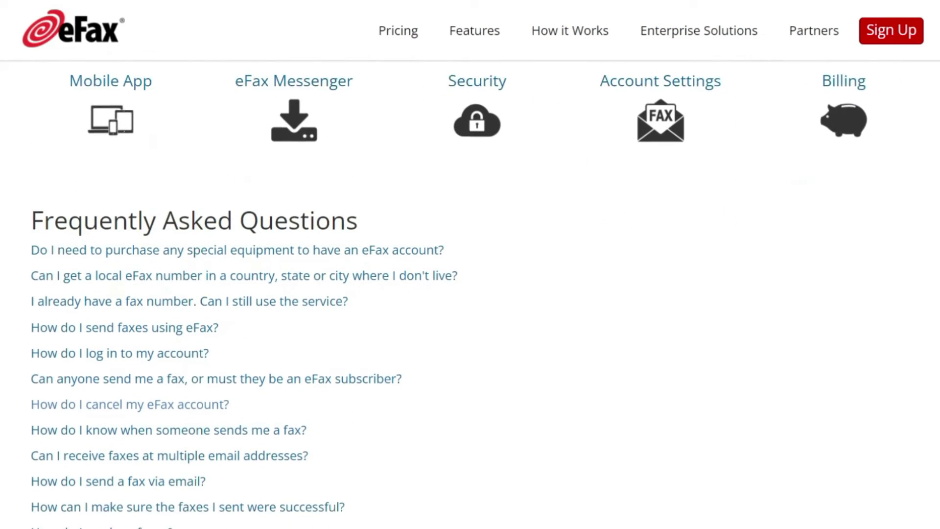
pyautogui.scroll(-1, 470, 294)
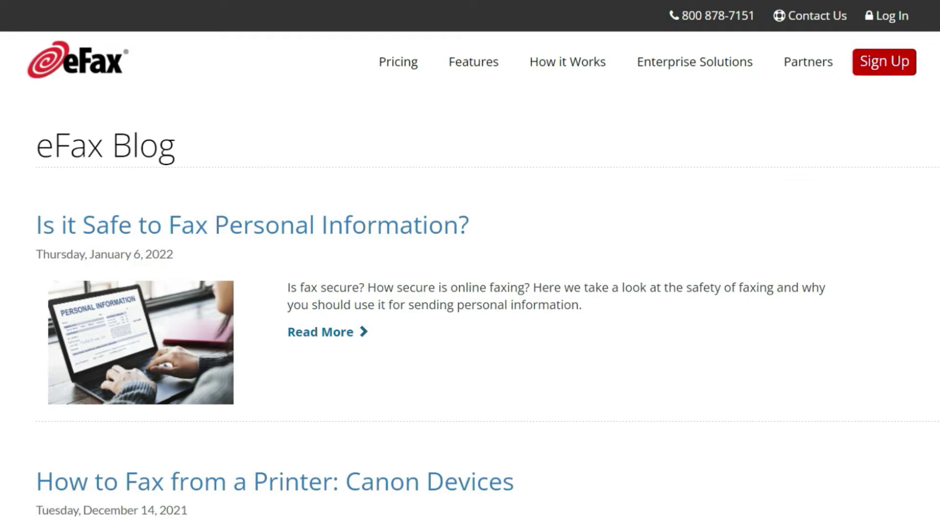
pyautogui.scroll(-1, 470, 294)
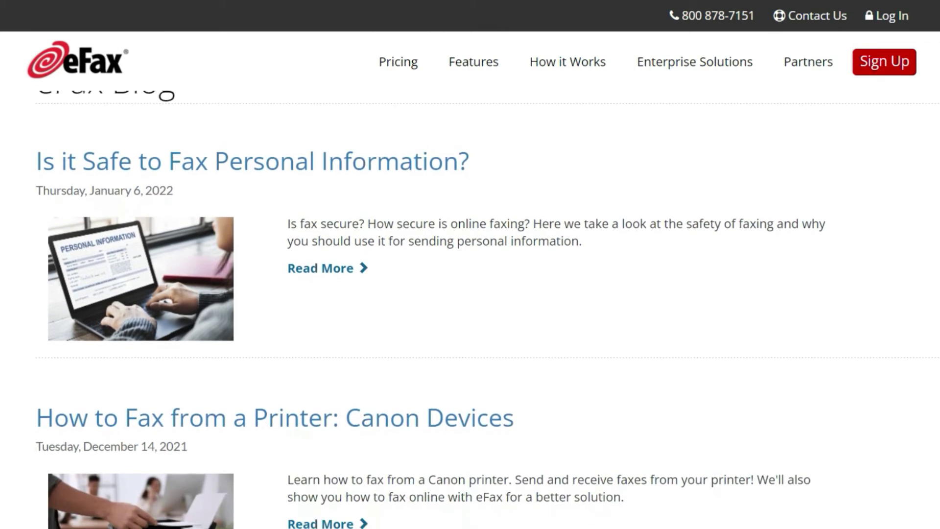
pyautogui.scroll(-2, 470, 294)
pyautogui.scroll(-1, 470, 294)
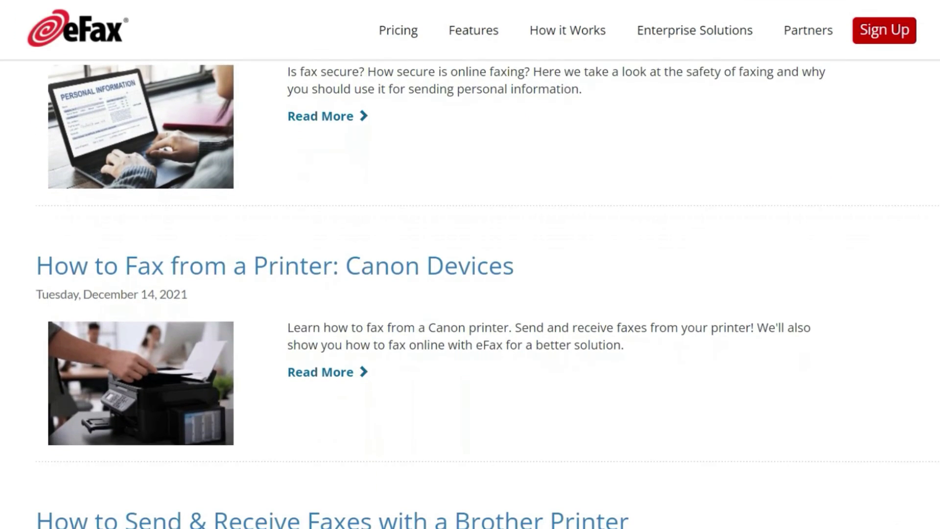
pyautogui.scroll(-1, 471, 294)
pyautogui.scroll(-1, 470, 294)
pyautogui.scroll(-1, 470, 295)
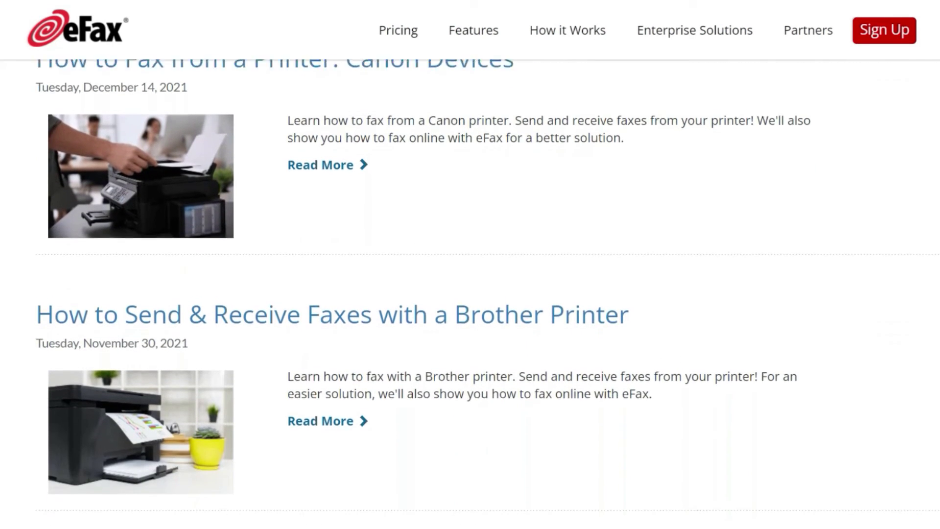
pyautogui.scroll(-1, 470, 294)
pyautogui.scroll(-1, 470, 295)
pyautogui.scroll(-1, 470, 294)
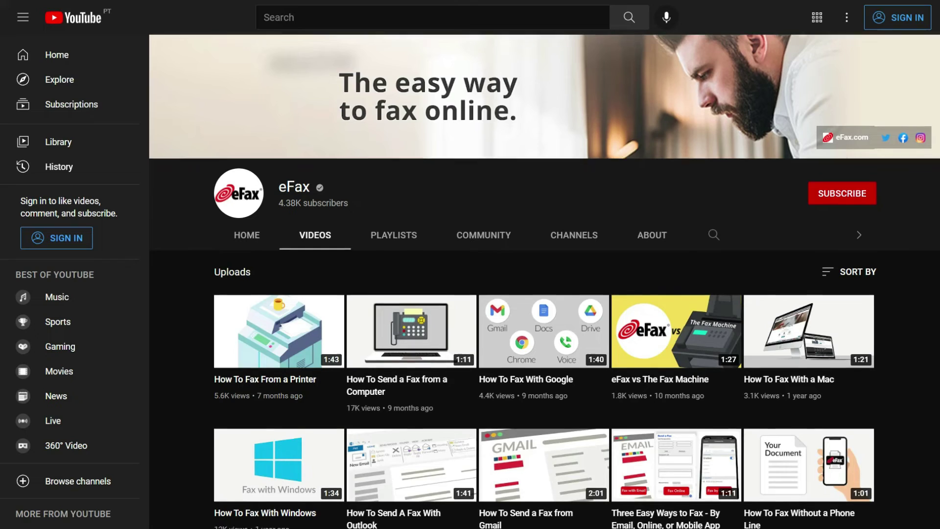
pyautogui.scroll(-1, 470, 294)
pyautogui.scroll(-1, 470, 294)
pyautogui.scroll(-1, 470, 294)
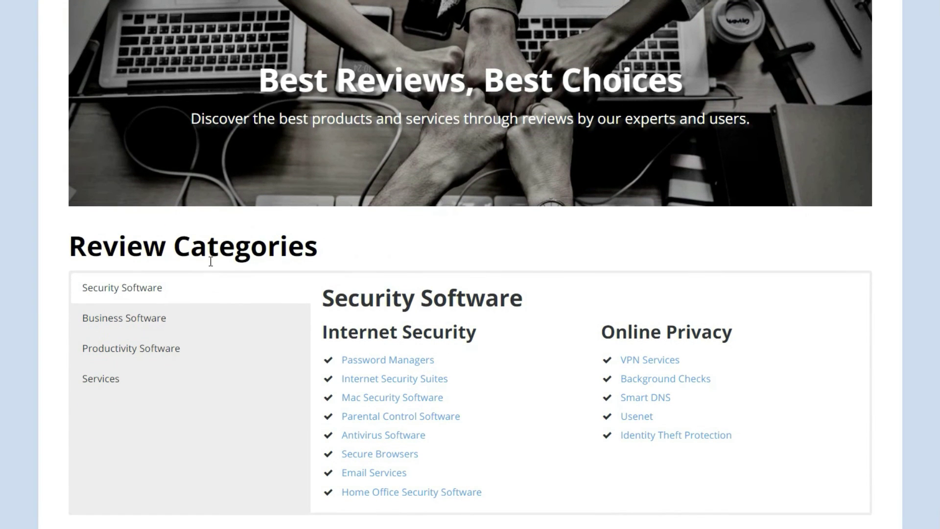
# Go through the Business Software categories to the Online Fax Services reviews page.
pyautogui.click(171, 319)
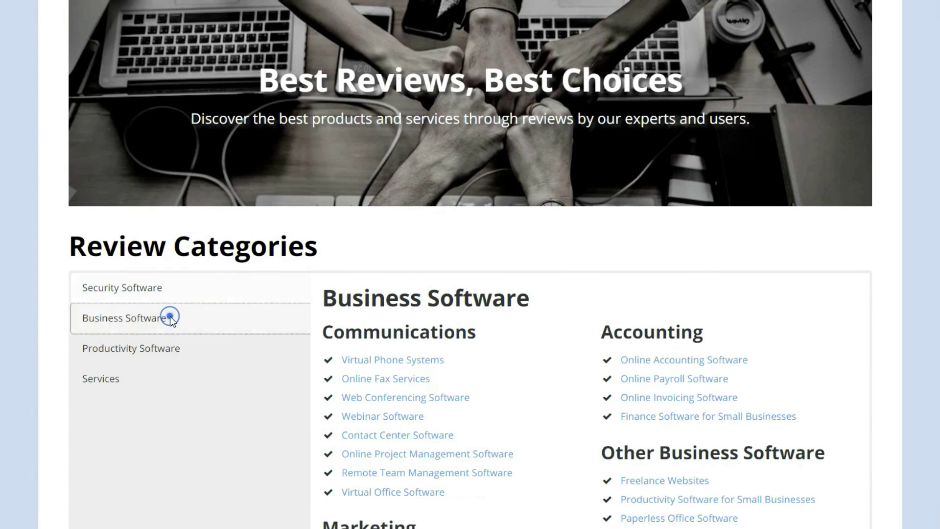
pyautogui.click(396, 379)
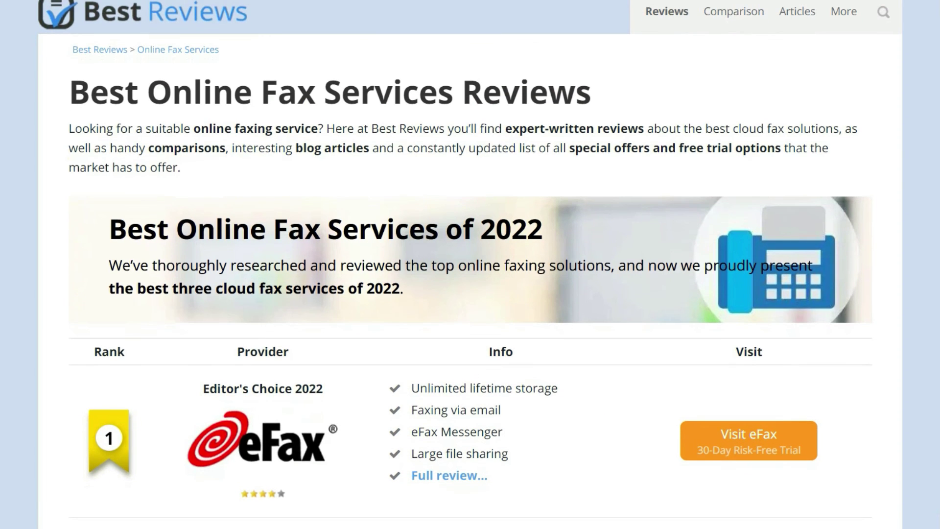